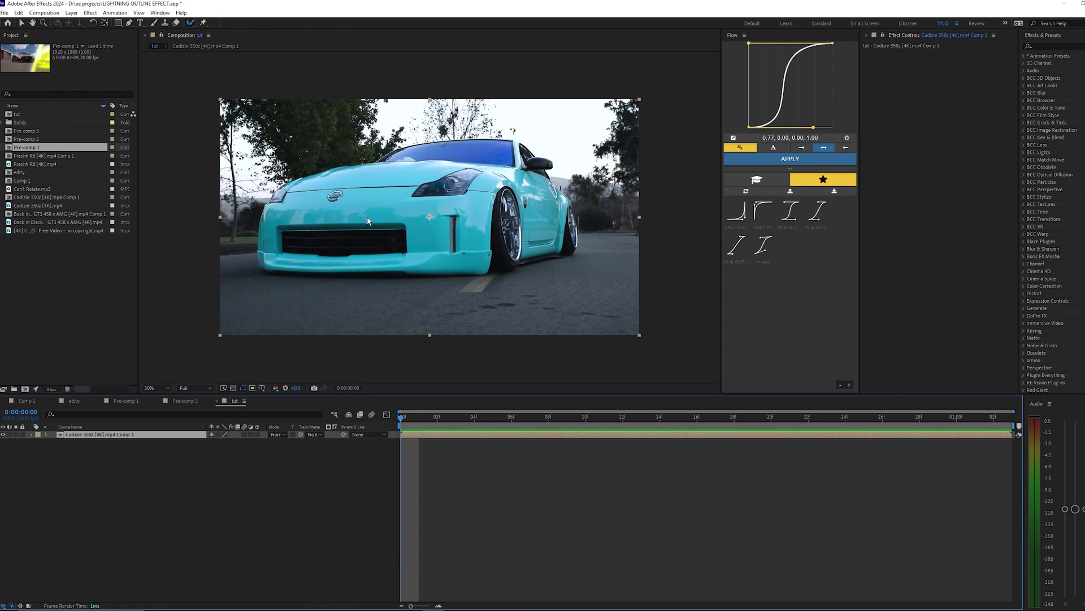
- Isolate the car in the Cadizie 350z layer with Roto Brush version 3.0, propagating the selection along the clip
double_click(369, 218)
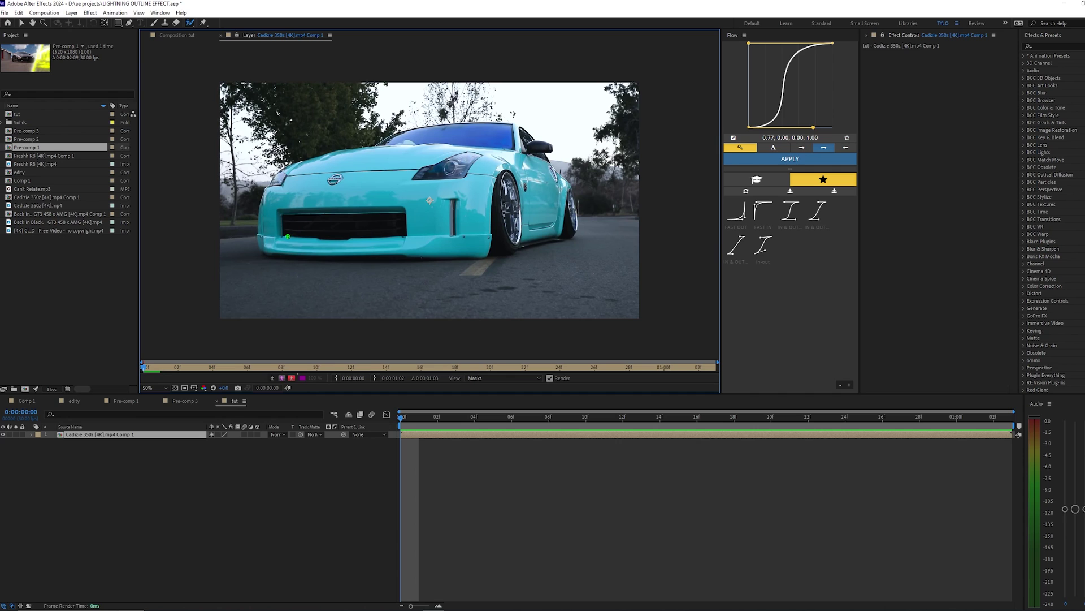
drag(278, 240, 522, 230)
drag(415, 153, 269, 213)
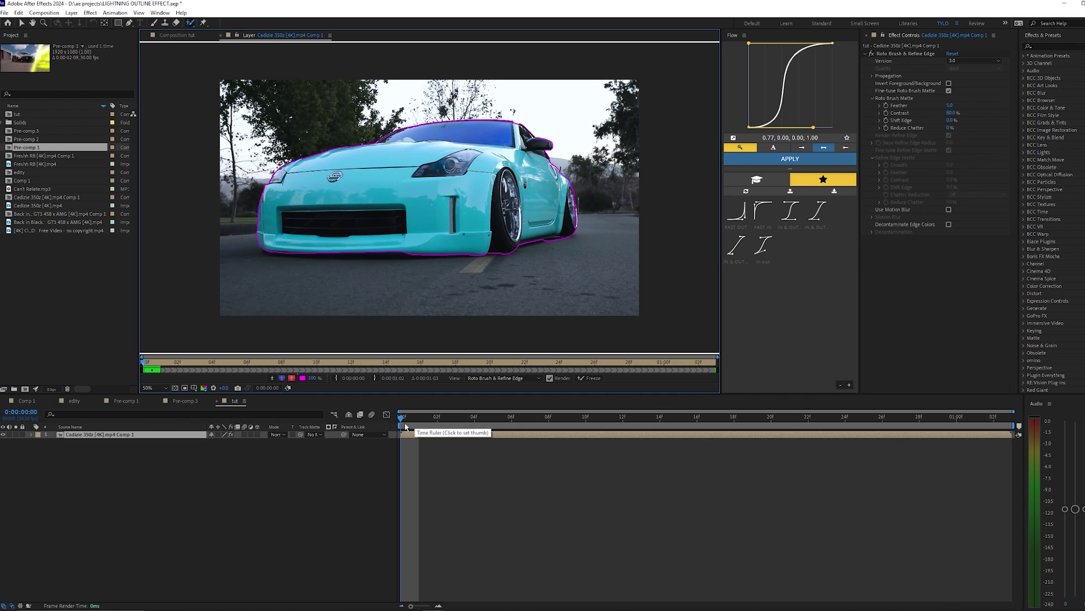
click(419, 424)
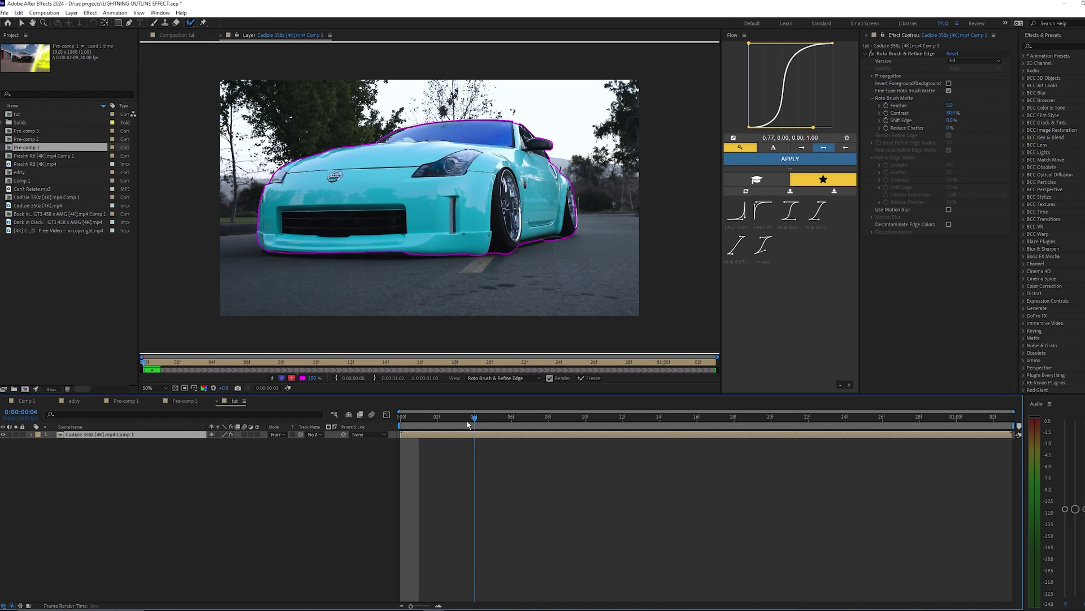
mouse_move(566, 421)
mouse_down()
mouse_move(652, 424)
mouse_move(492, 419)
mouse_move(642, 421)
mouse_move(548, 421)
mouse_up()
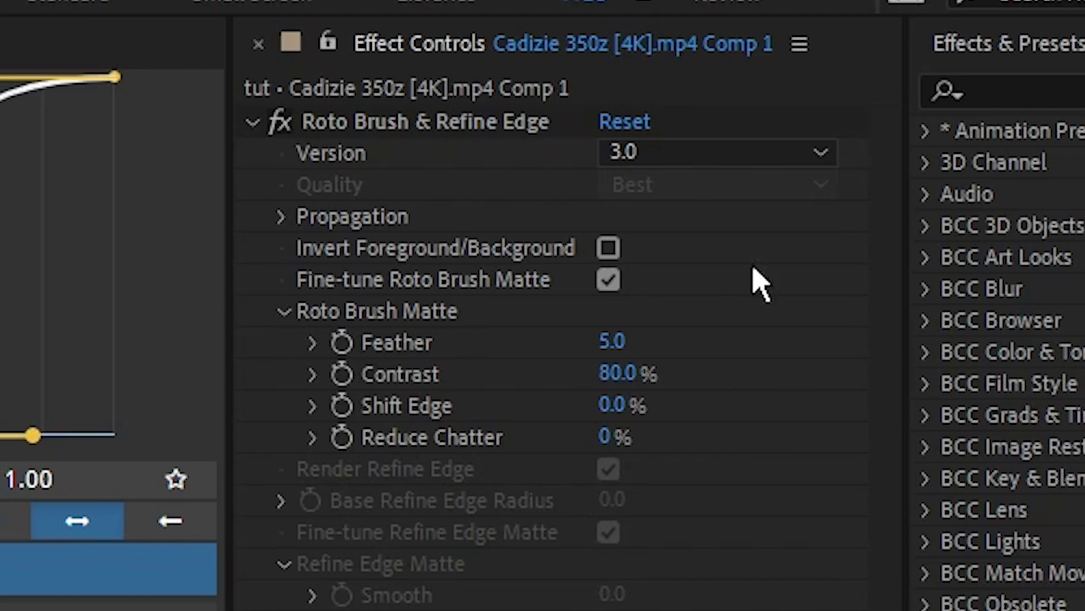
click(710, 155)
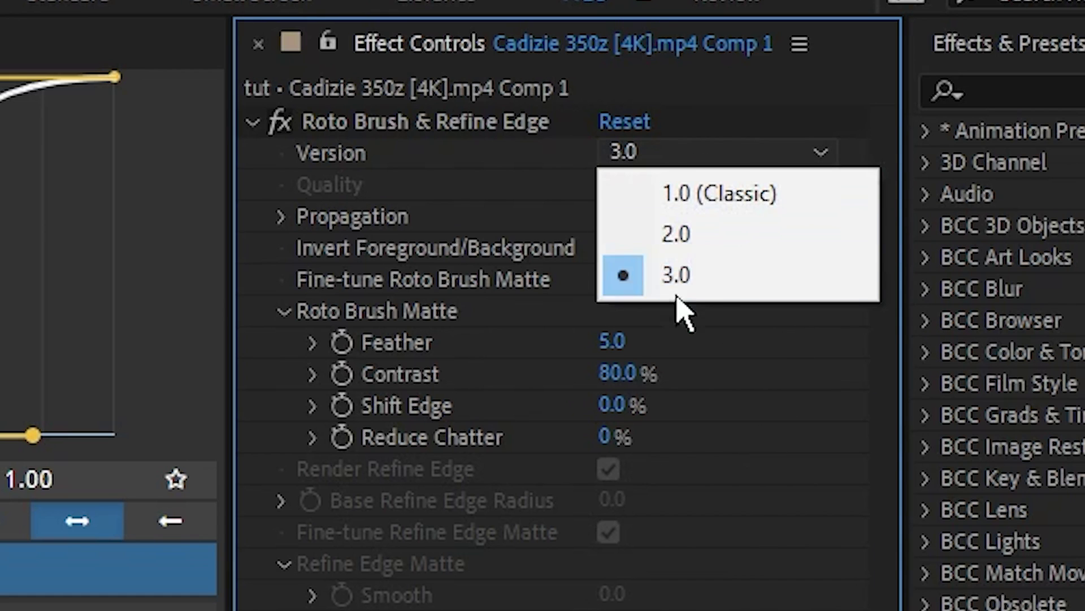
click(703, 296)
- Check the car selection up to frame 10, freeze the Roto Brush propagation and close the layer view
drag(511, 421, 586, 422)
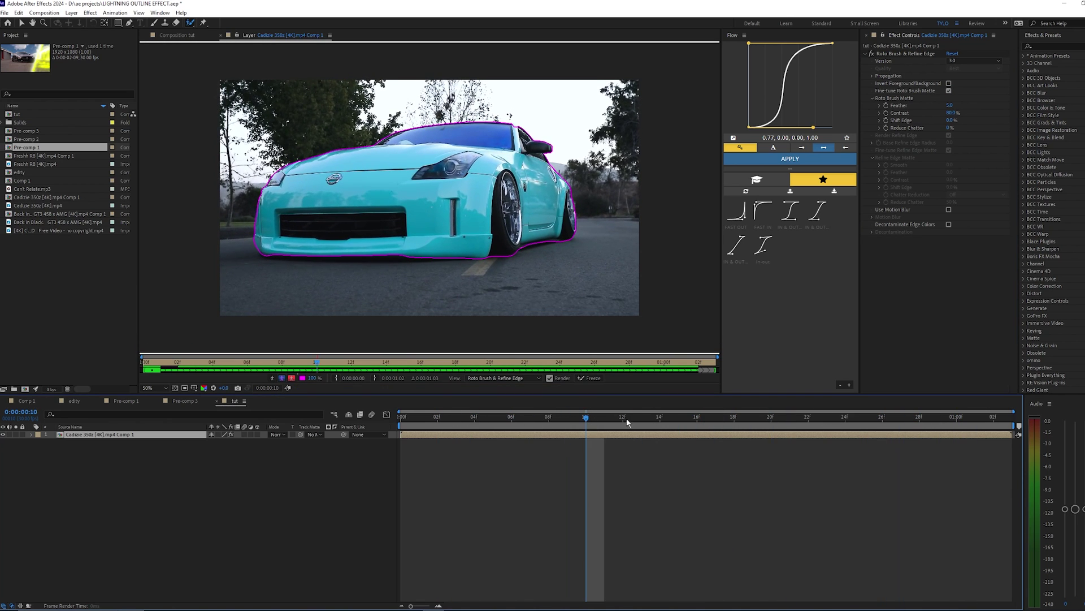
click(592, 378)
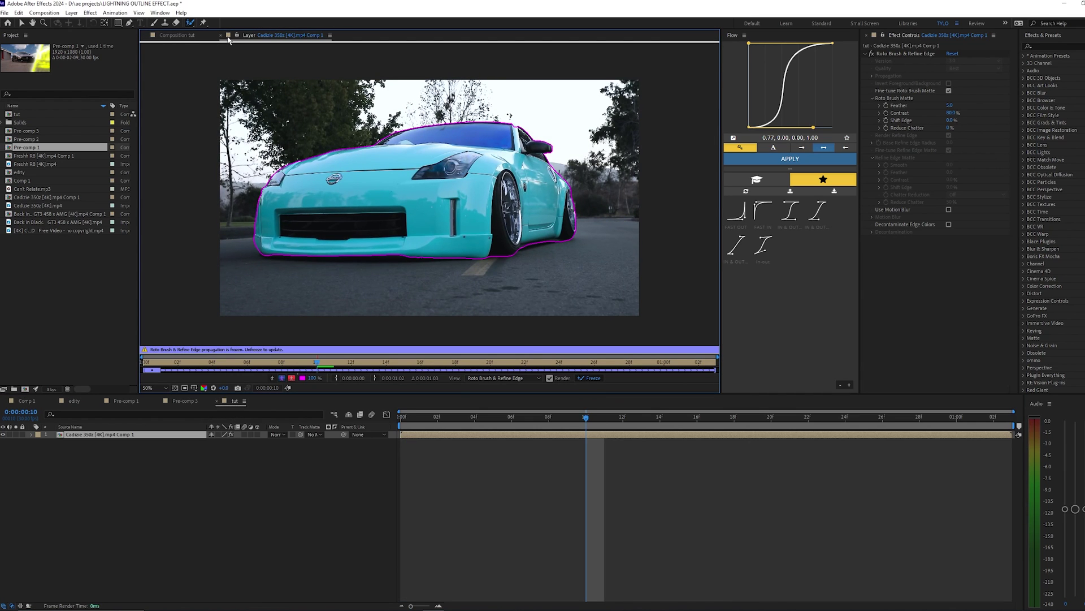
click(221, 37)
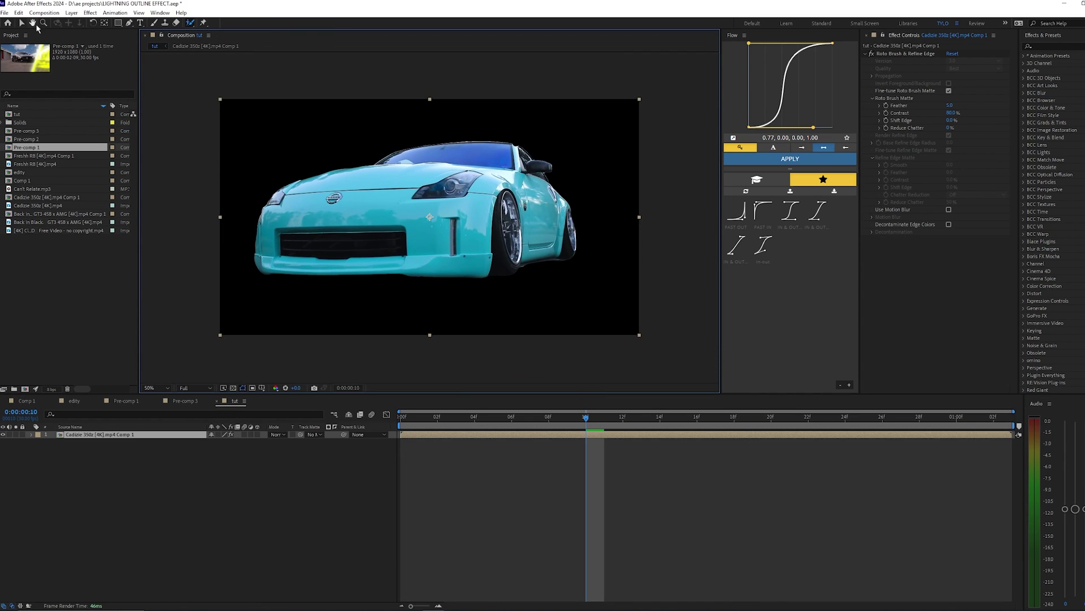
- Duplicate the rotoscoped car layer and remove the Roto Brush & Refine Edge effect from the lower copy
click(22, 23)
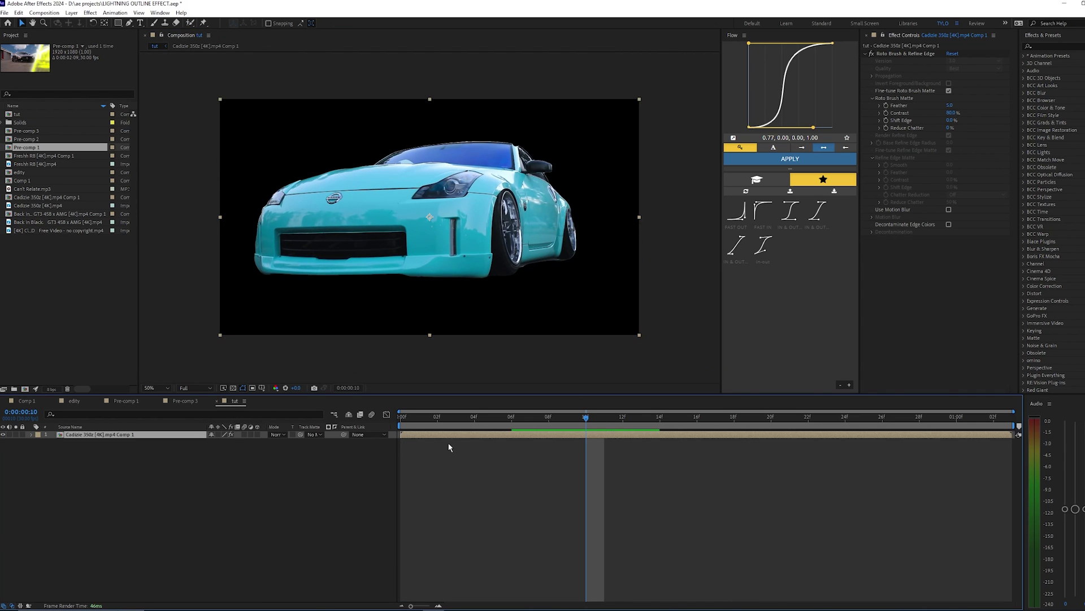
click(448, 446)
click(433, 436)
key(ctrl+d)
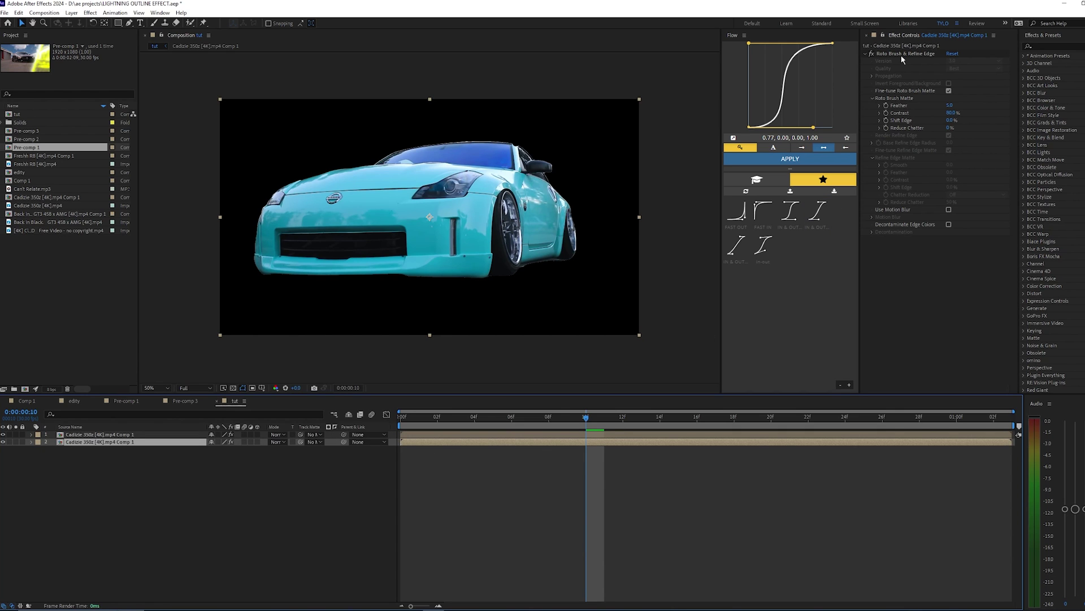
click(902, 57)
key(Delete)
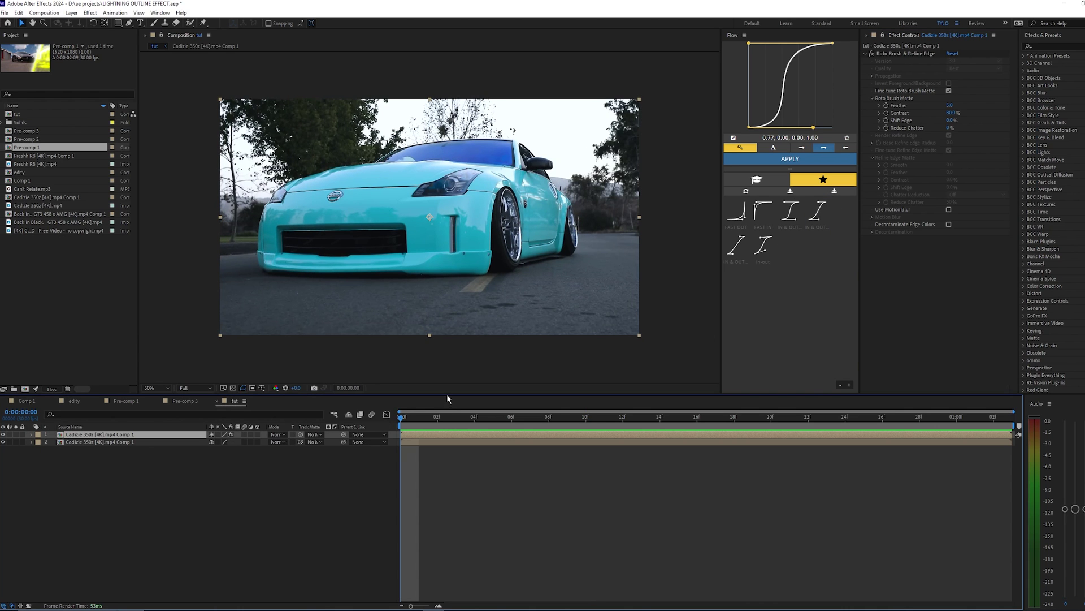
- Apply Turbulent Displace to the upper, rotoscoped car layer with the displacement type Turbulent Smoother
click(1080, 46)
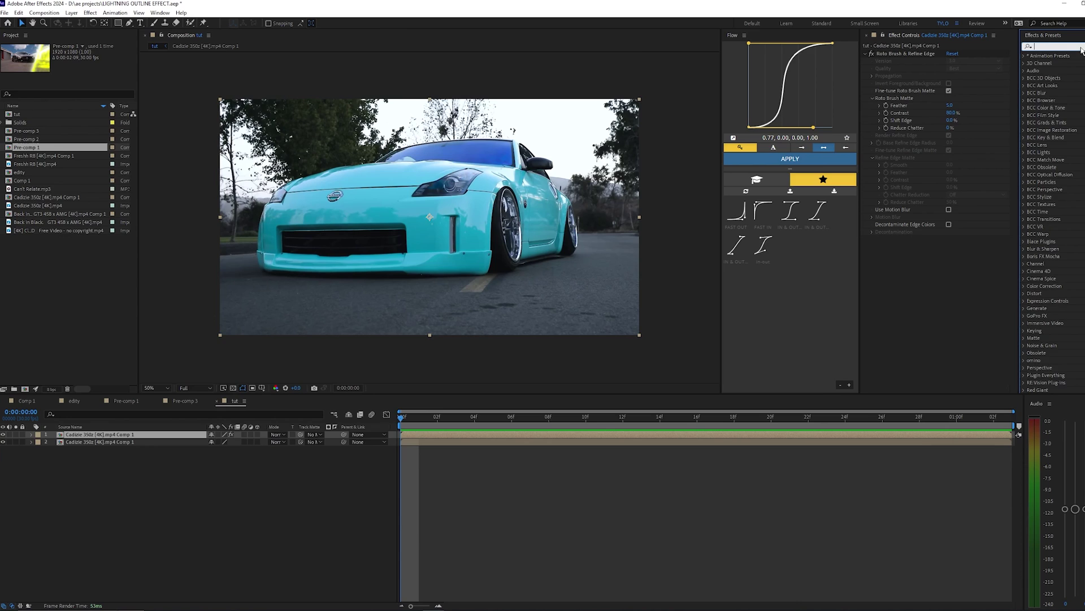
text(turbulent)
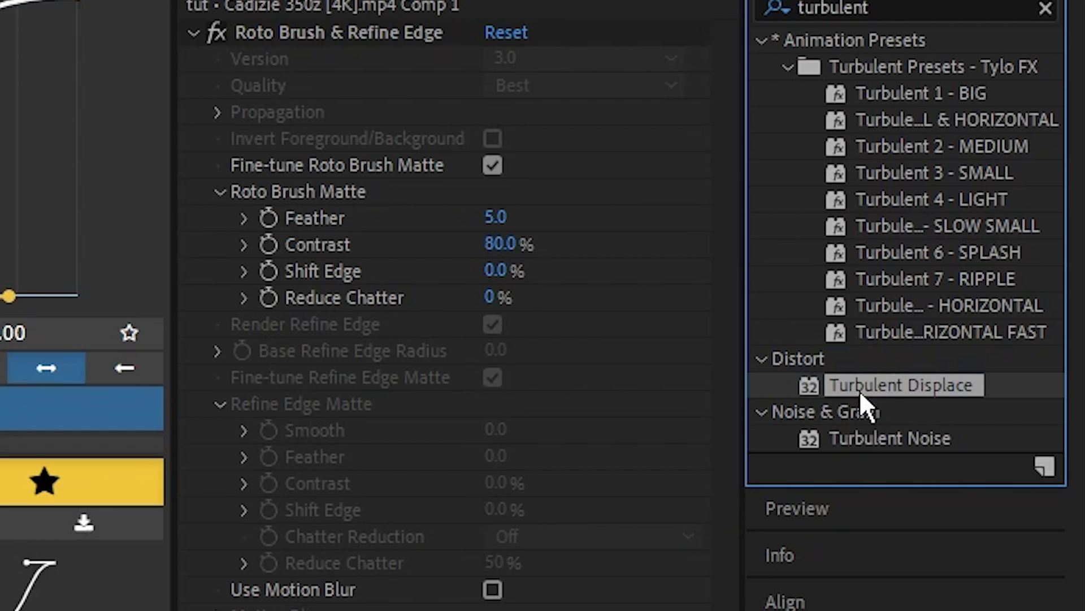
drag(860, 387, 367, 610)
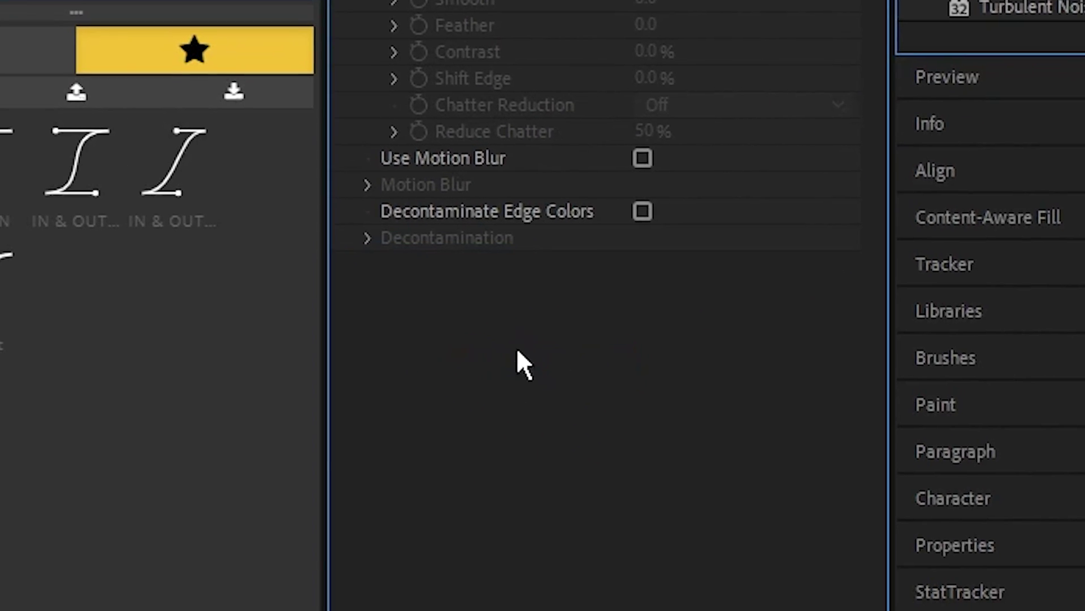
drag(518, 350, 518, 352)
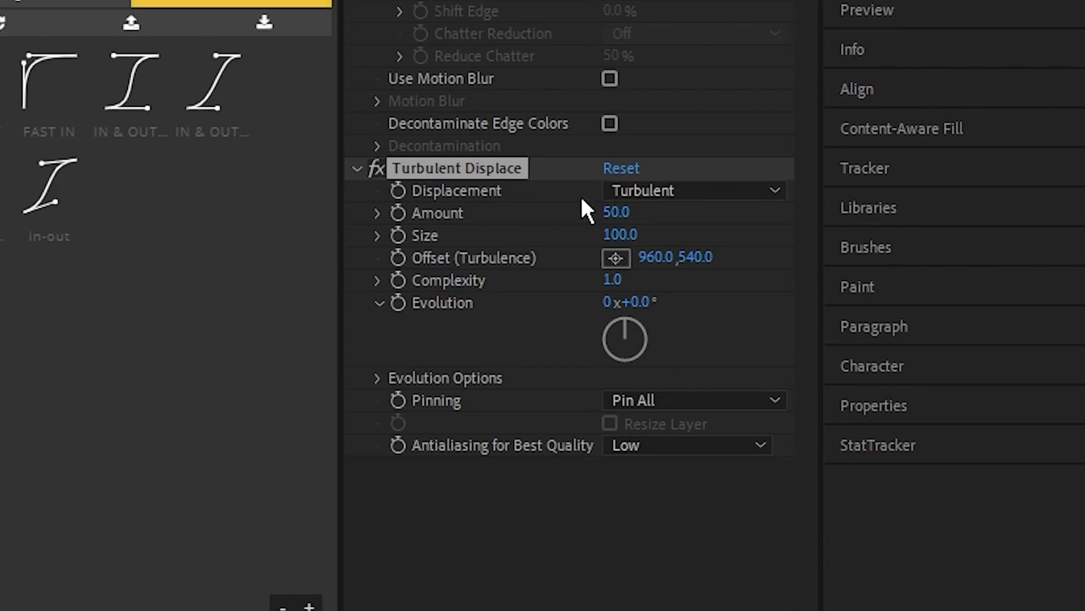
click(724, 291)
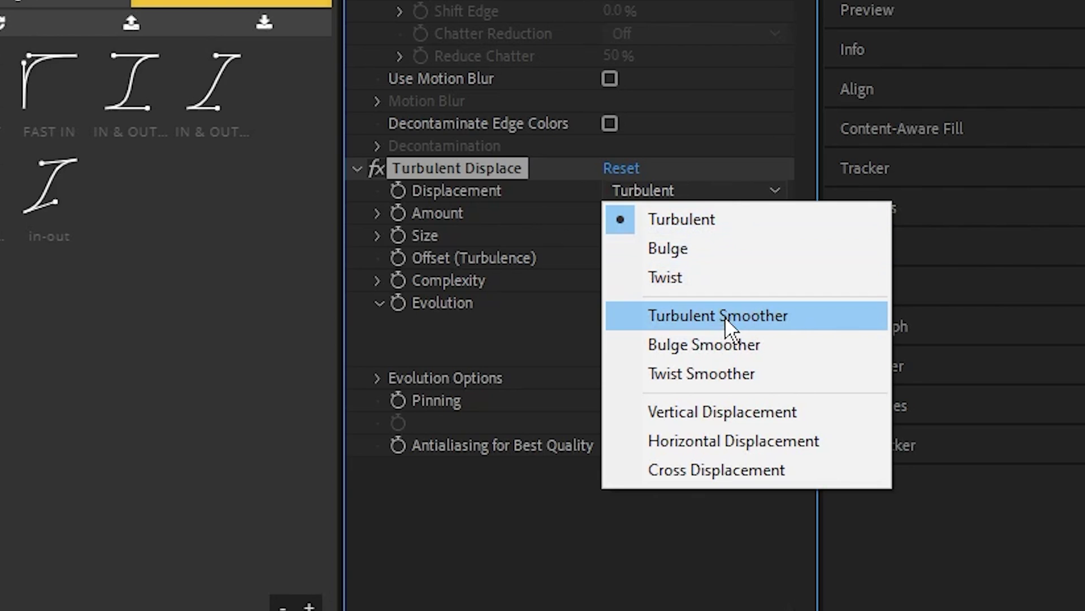
click(746, 315)
click(693, 191)
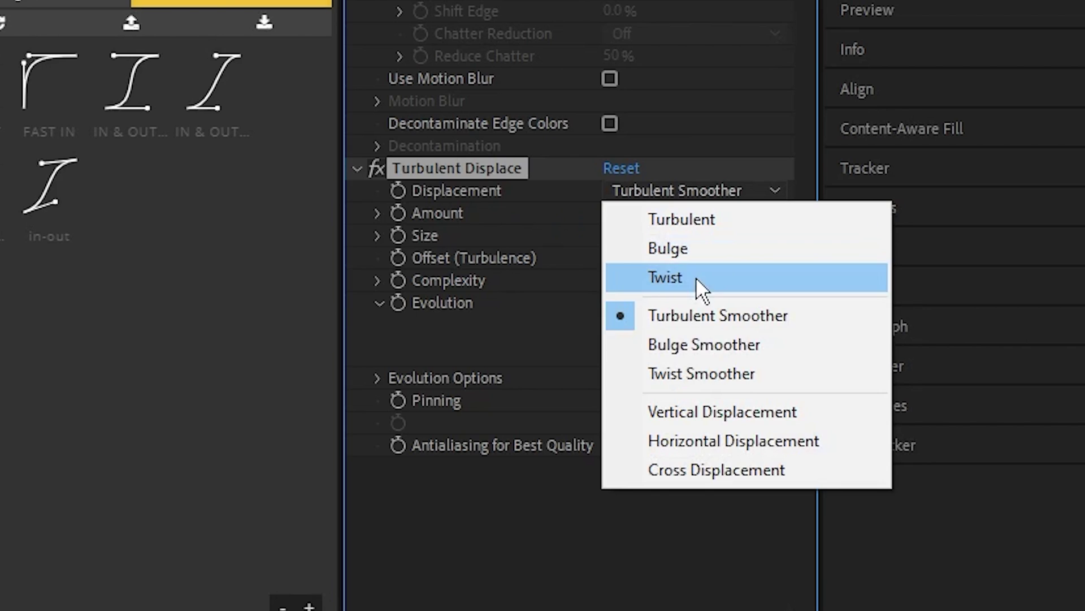
click(697, 314)
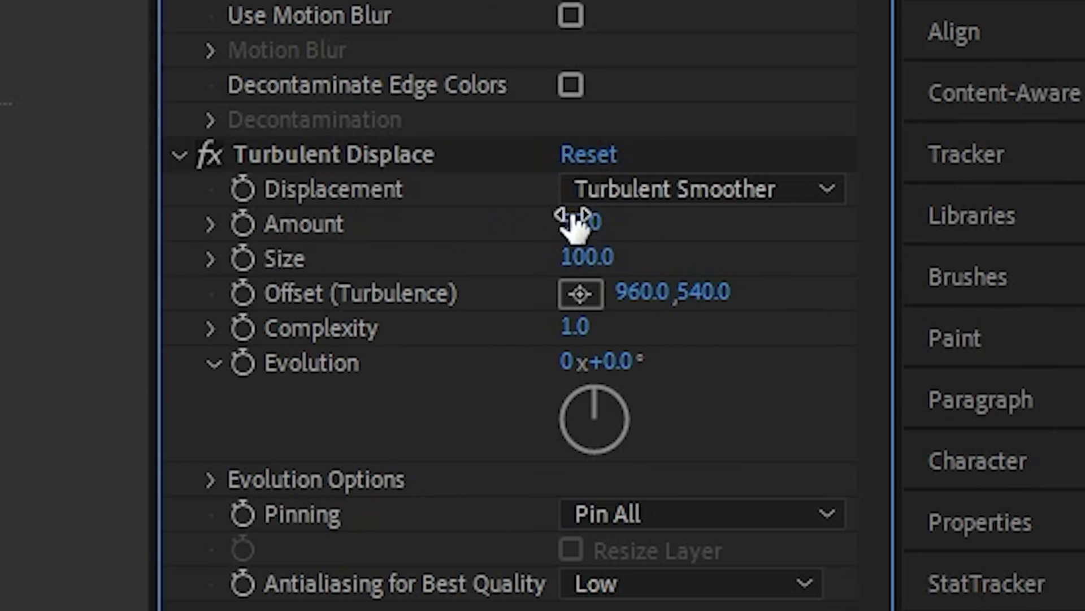
- Set the Turbulent Displace amount to 100 and its size to 15
click(613, 212)
text(100)
key(Return)
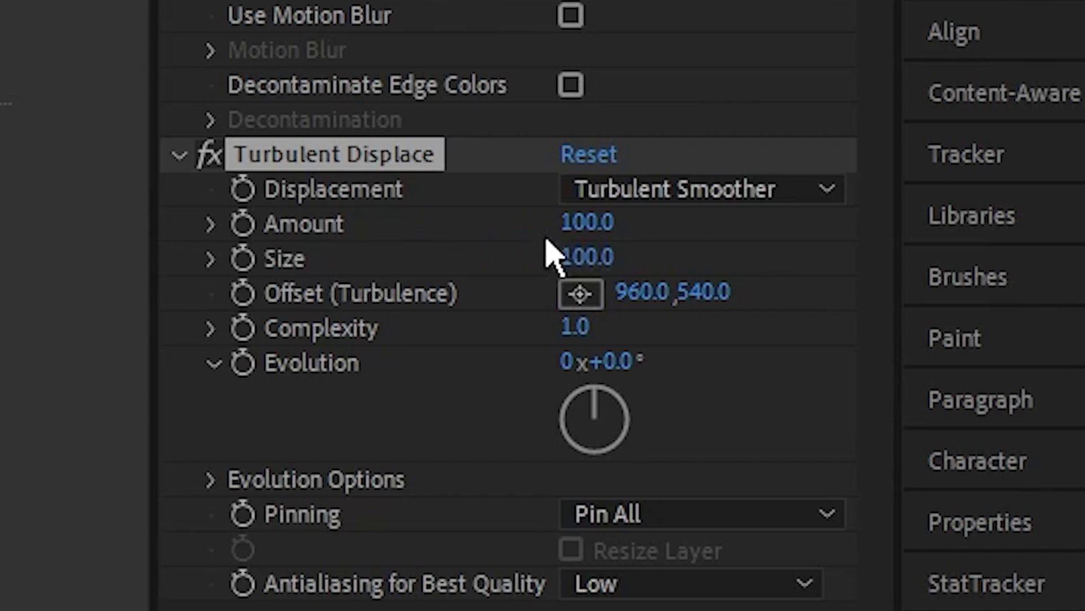
click(584, 259)
text(15)
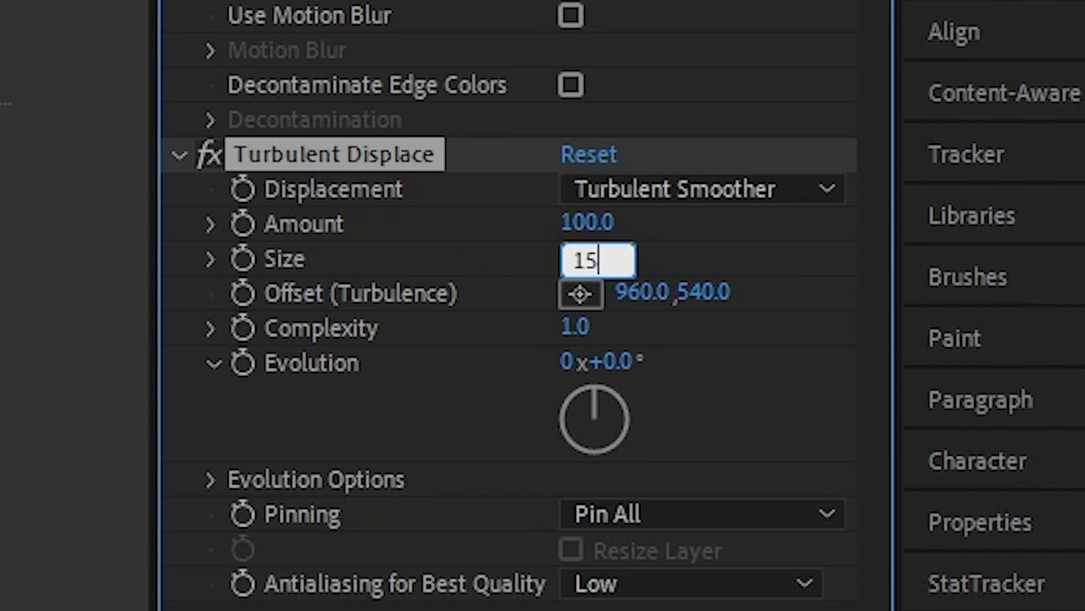
key(Return)
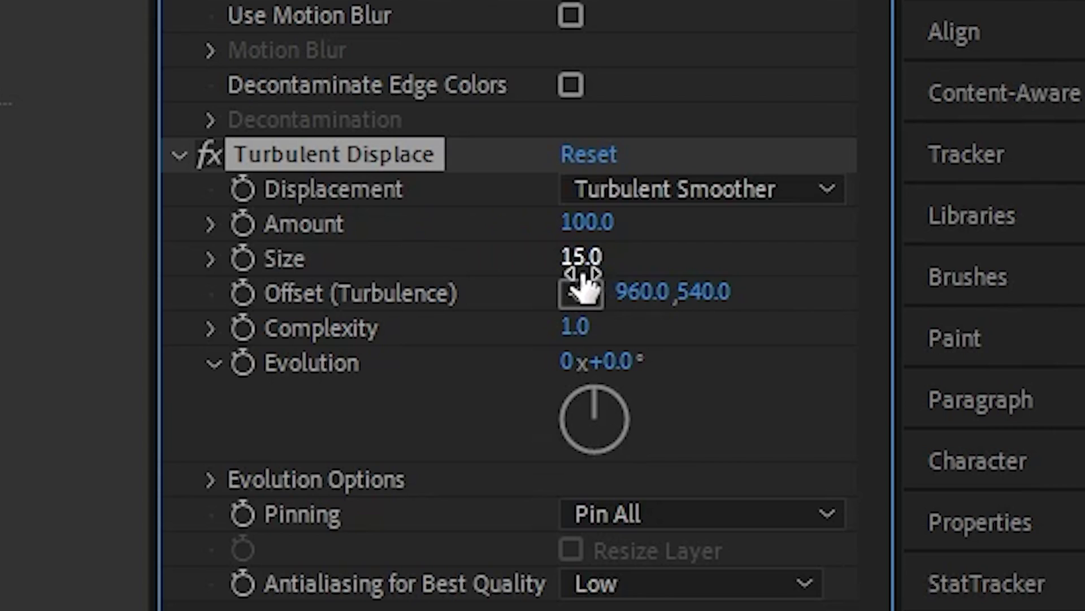
click(580, 259)
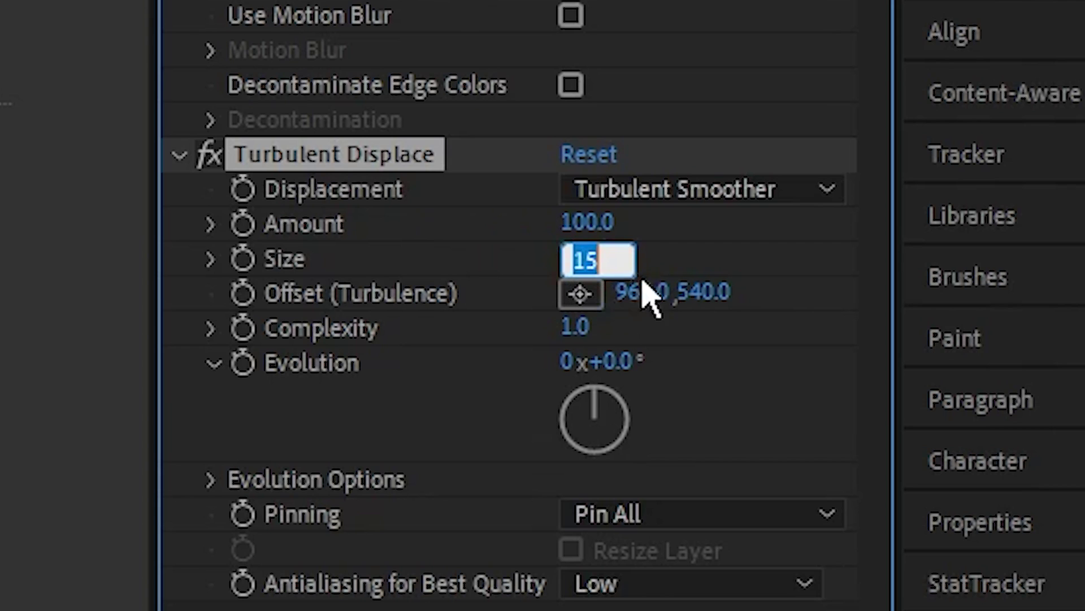
key(Return)
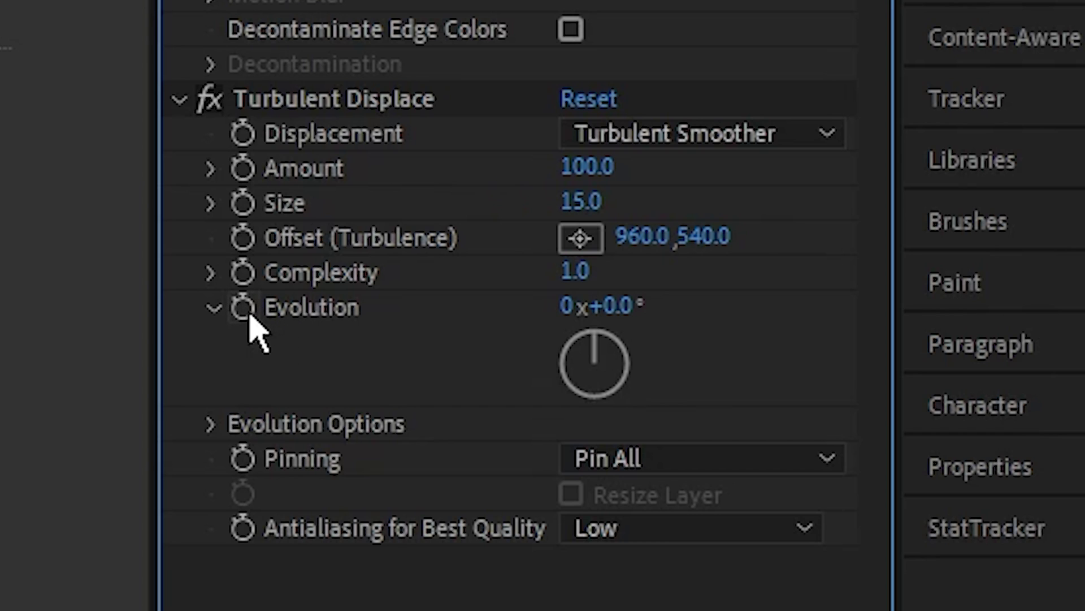
- Animate the Turbulent Displace evolution with the expression time*250 and preview the motion
alt+click(249, 329)
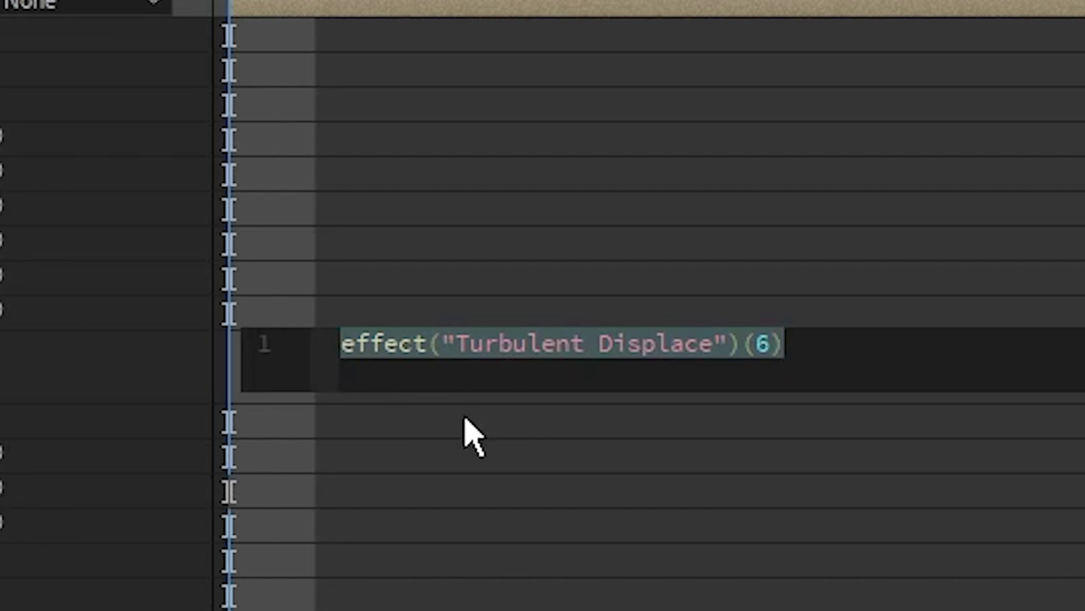
text(time)
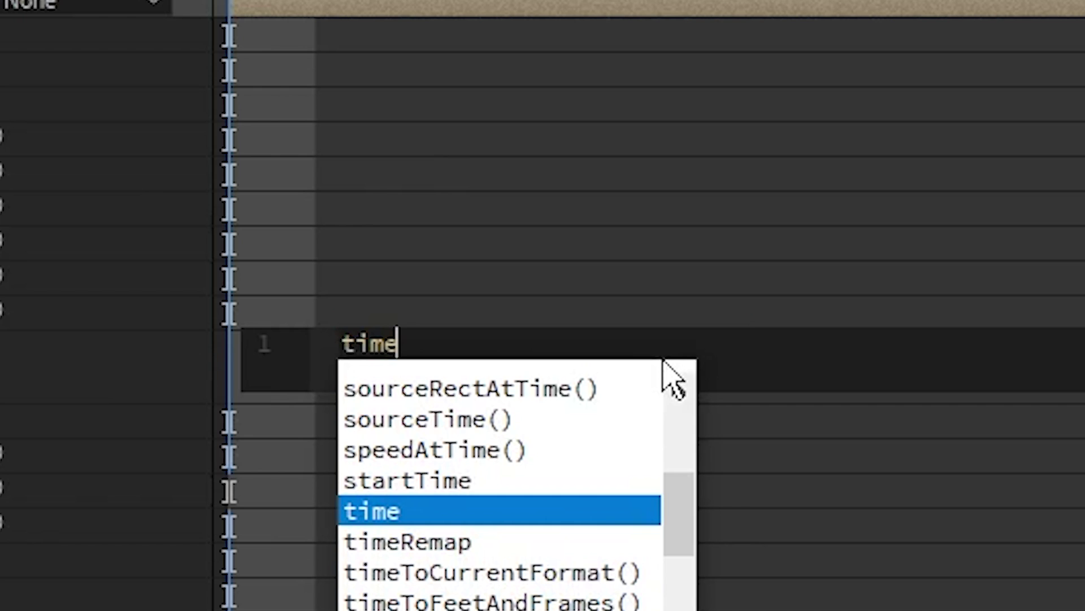
text(*)
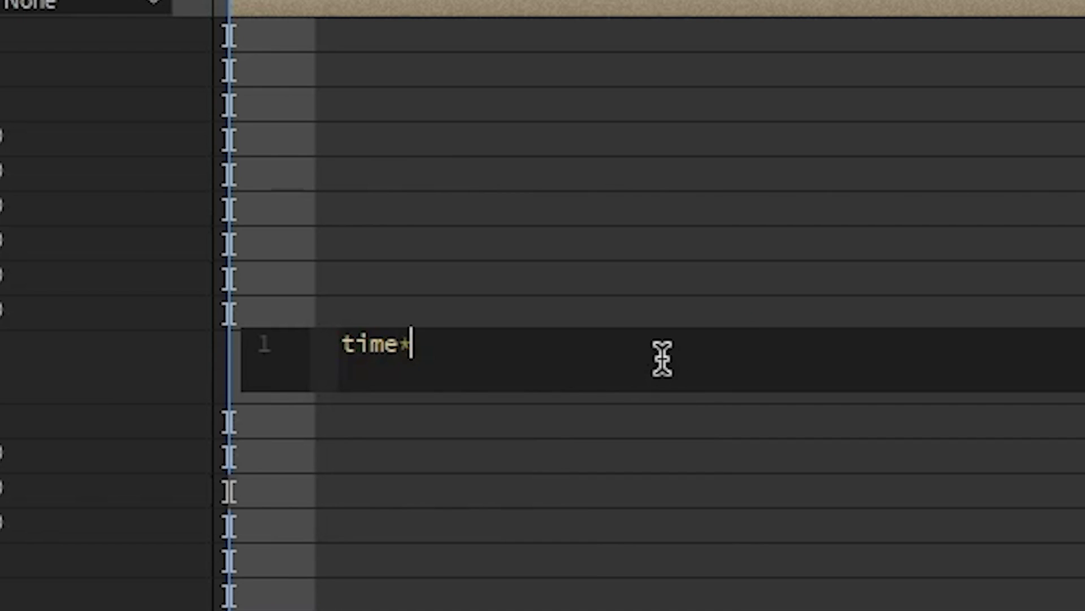
text(250)
click(538, 242)
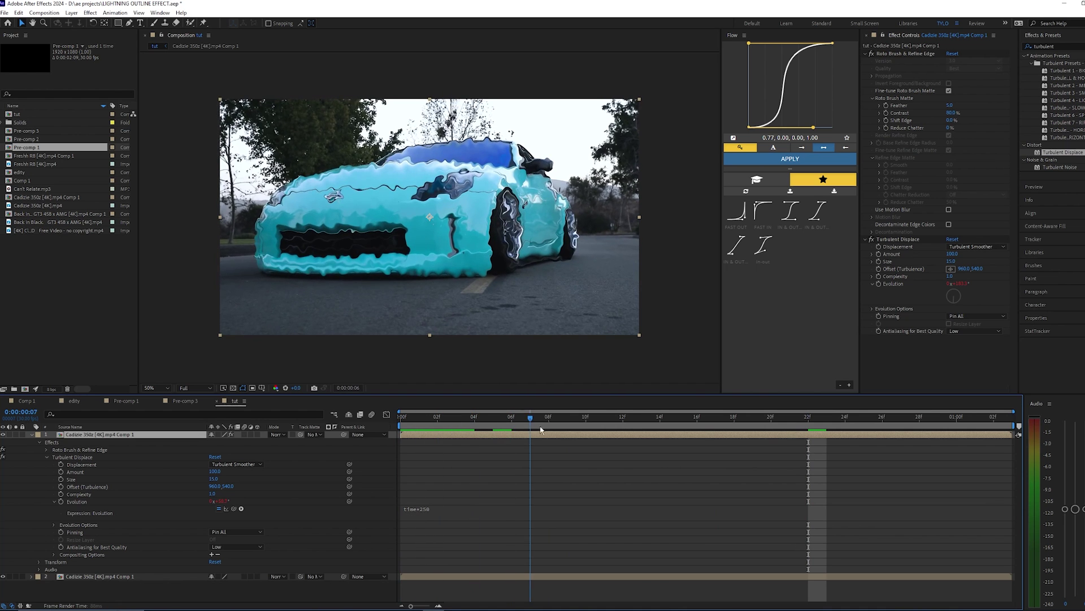
drag(540, 430, 751, 441)
key(space)
- Add the Find Edges effect below Turbulent Displace on the upper car layer and turn on Invert
click(1064, 47)
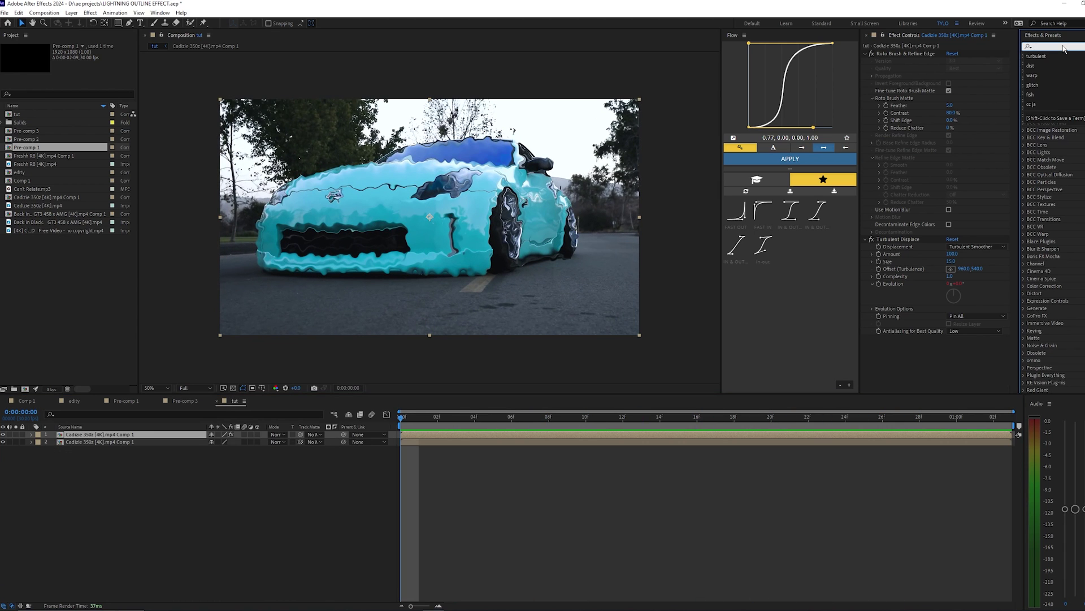
text(find)
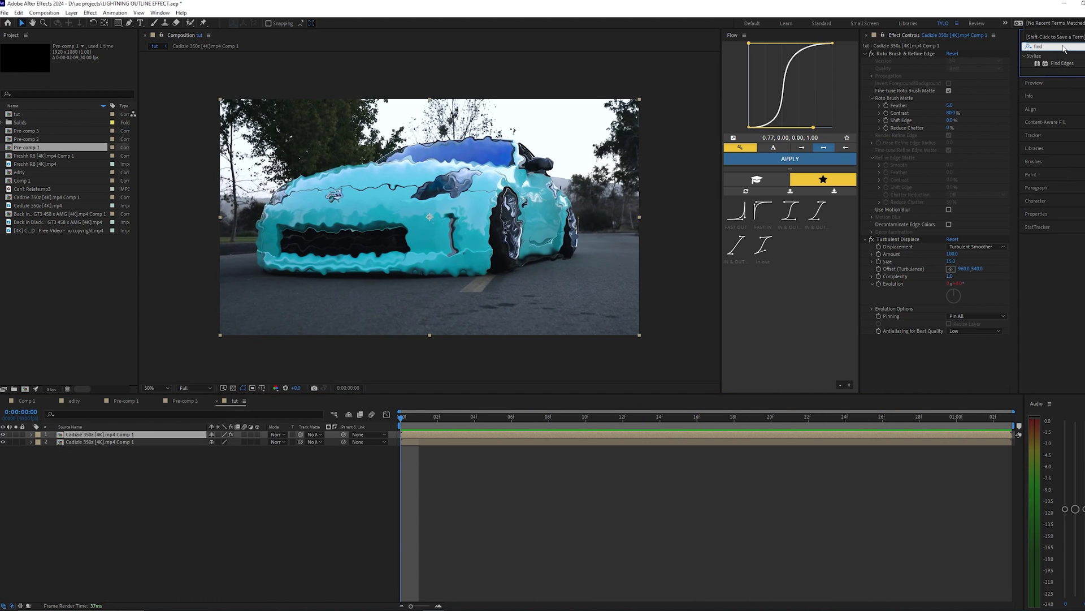
drag(1062, 63, 909, 348)
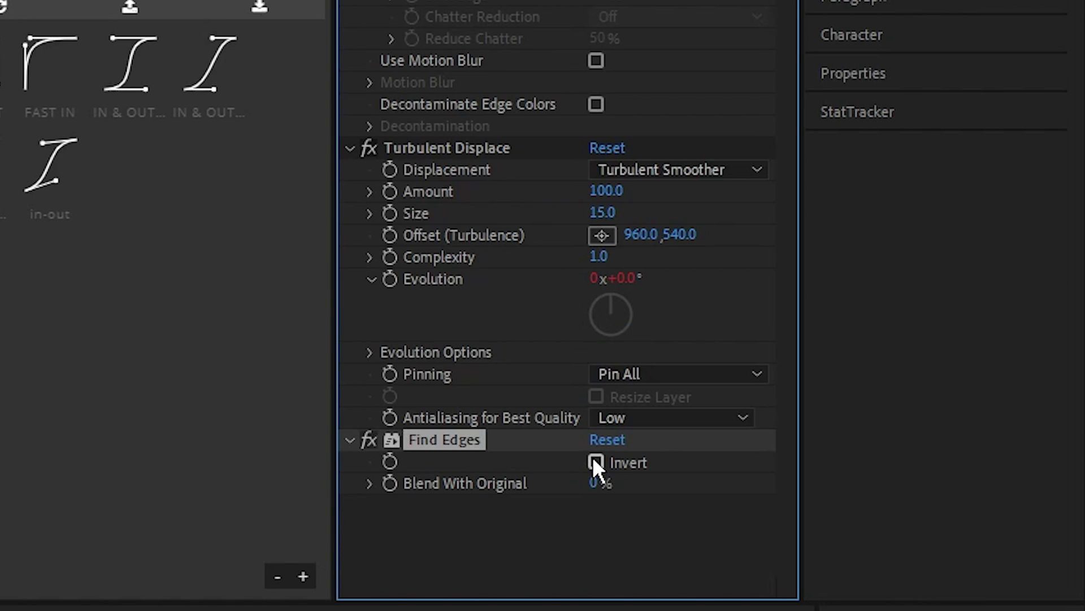
click(595, 463)
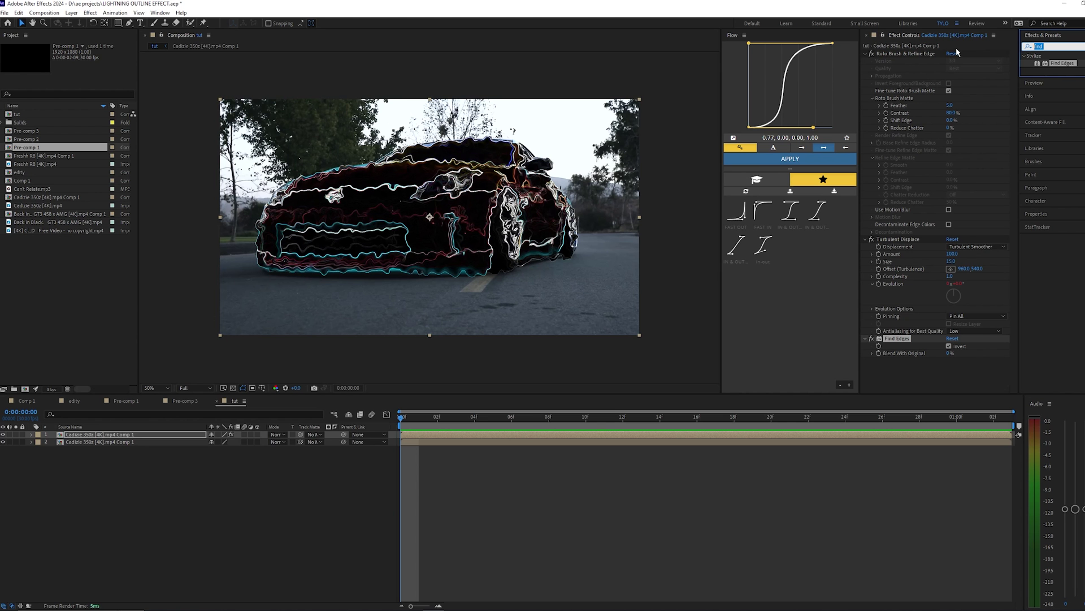
- Add the Tritone effect below Find Edges and change its midtones to a bright cyan-blue
text(tritone)
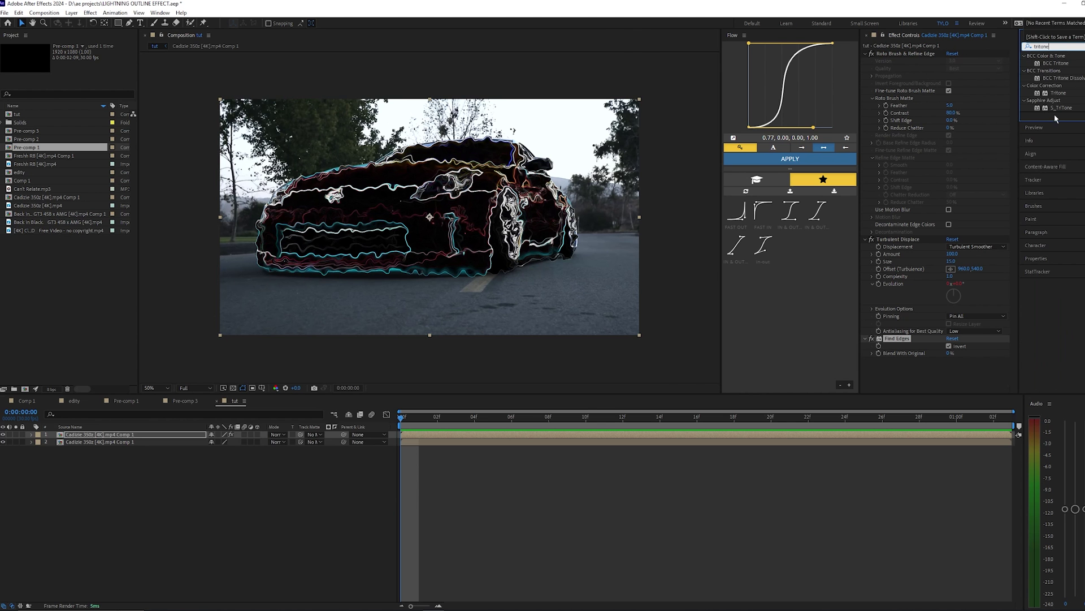
drag(1056, 93, 916, 376)
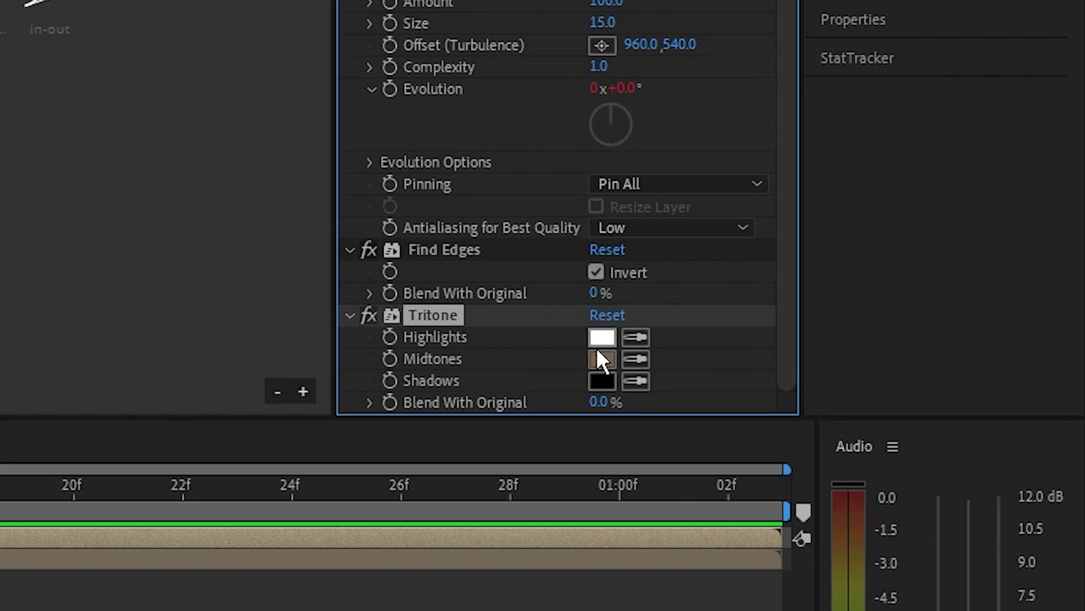
click(602, 359)
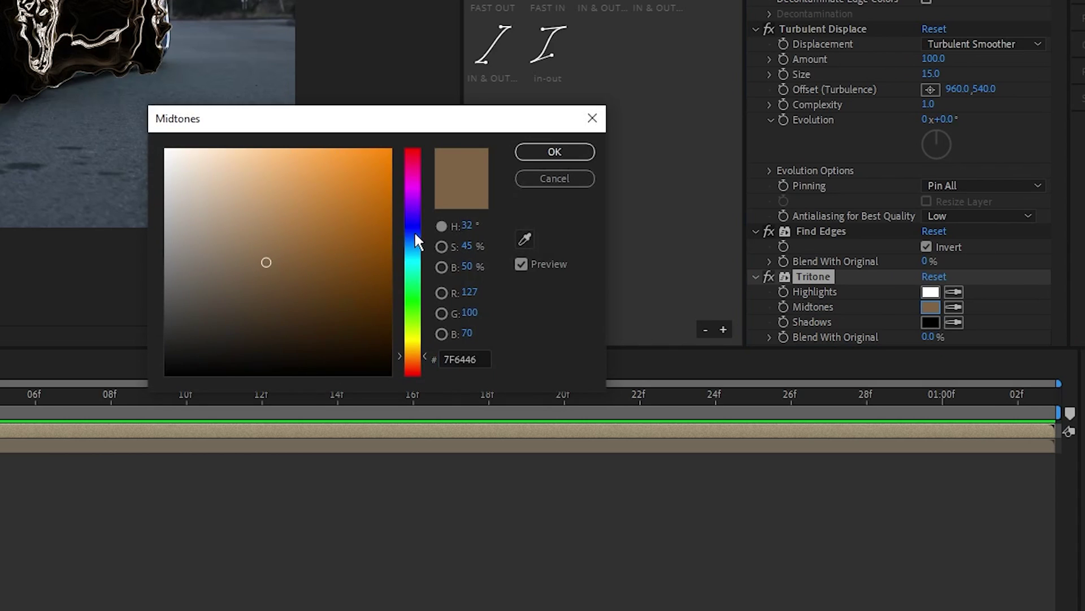
drag(415, 232, 423, 208)
drag(385, 150, 399, 130)
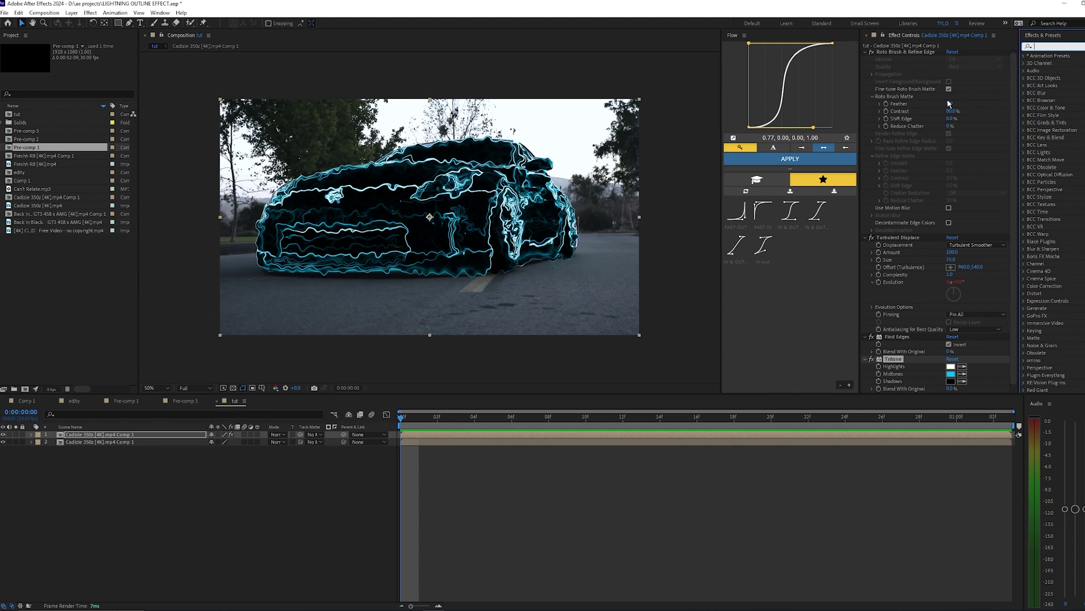
- Apply the Deep Glow effect to the upper car layer
text(deep)
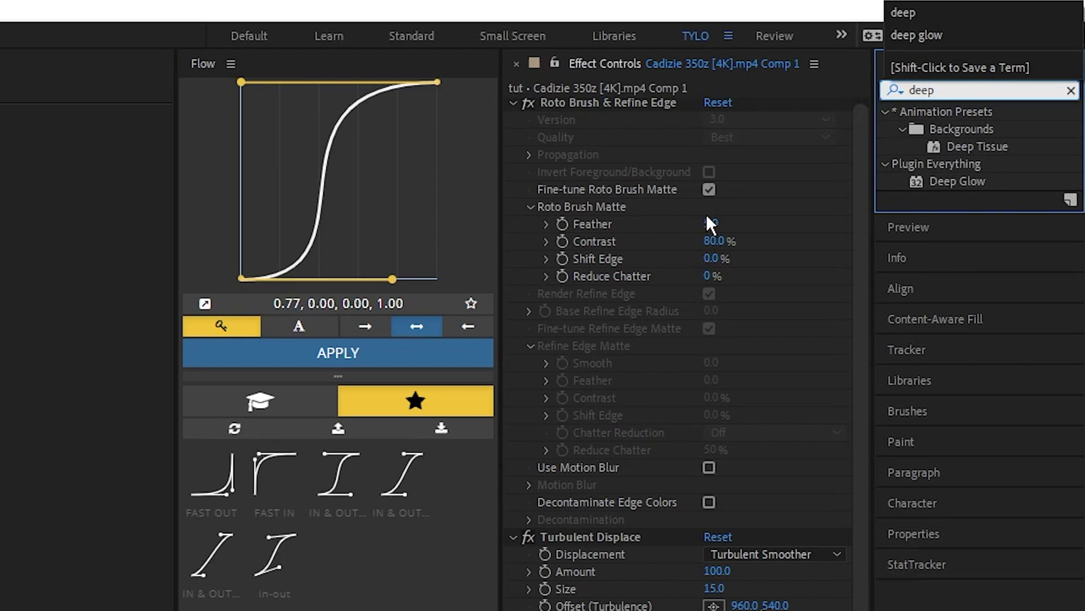
double_click(958, 181)
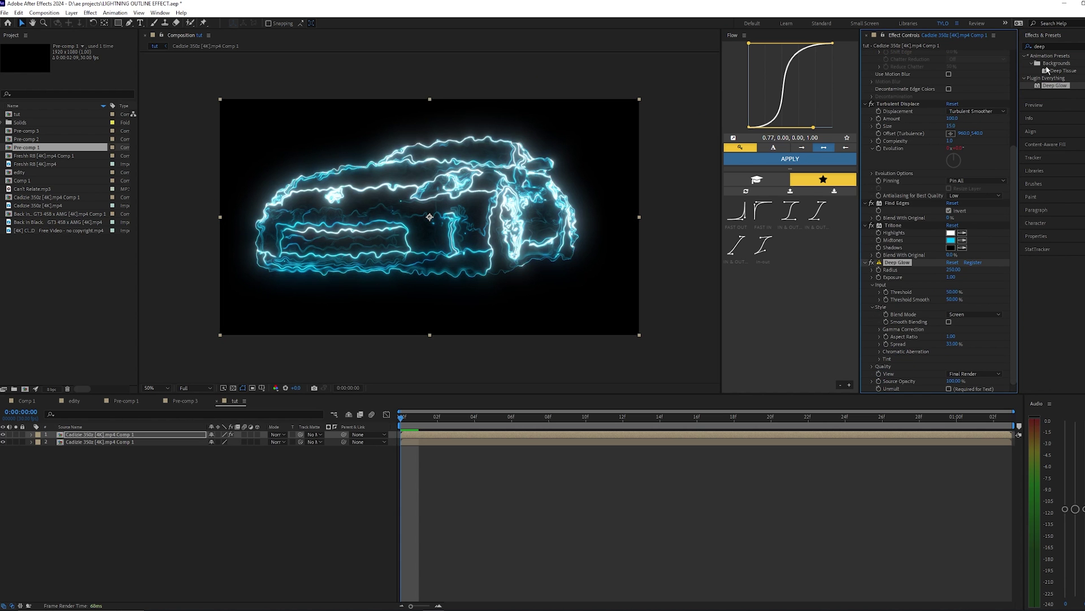
- Add the standard Glow effect below Deep Glow on the upper car layer and turn Deep Glow off
click(1055, 46)
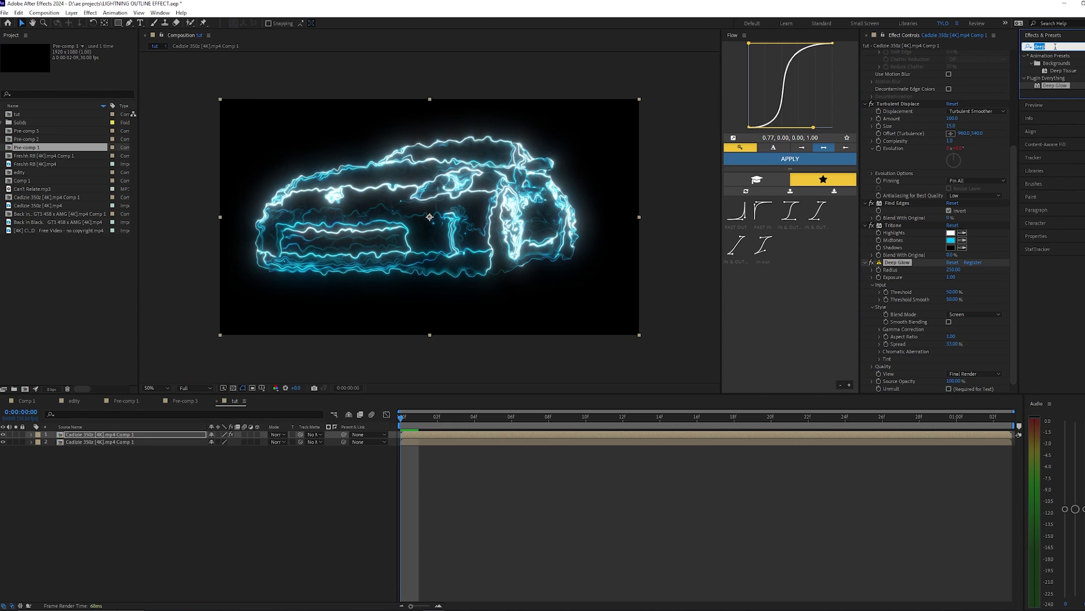
text(glow)
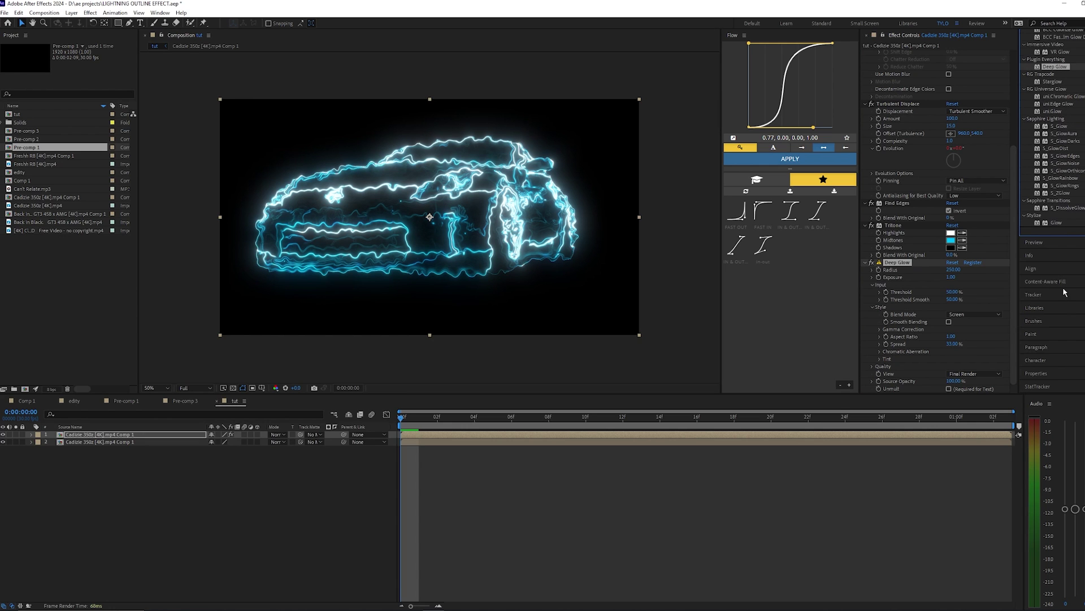
click(1053, 223)
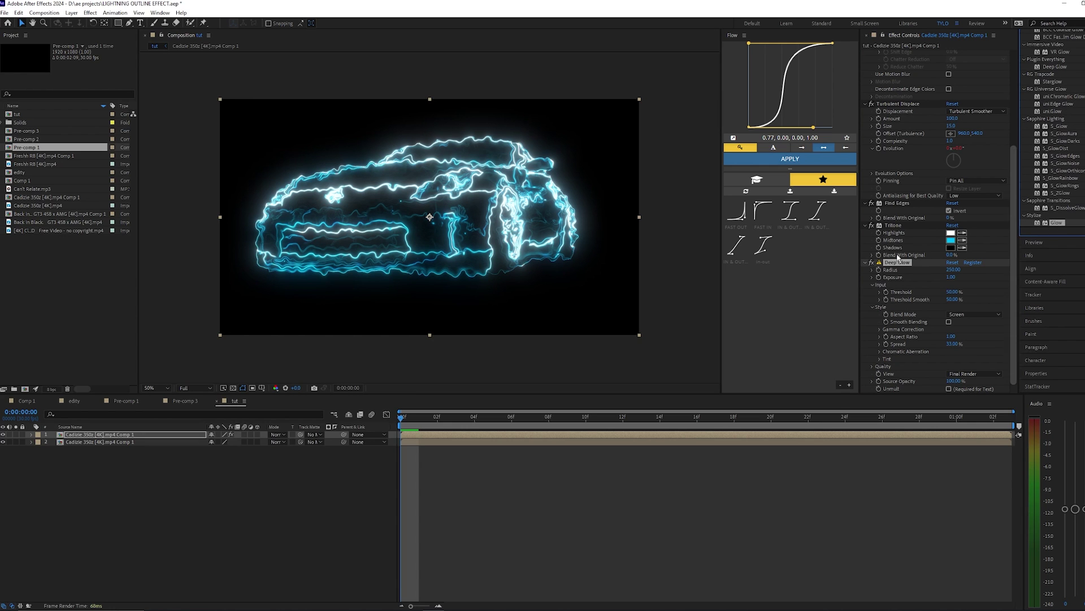
click(871, 263)
scroll(909, 334, down, 5)
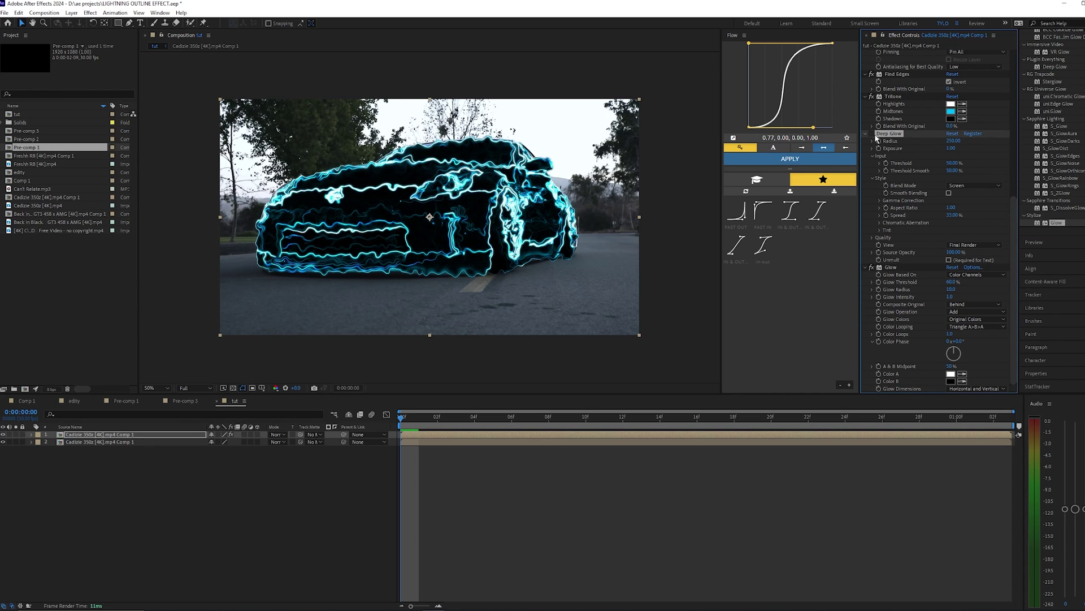
click(871, 134)
click(871, 135)
click(872, 134)
click(893, 268)
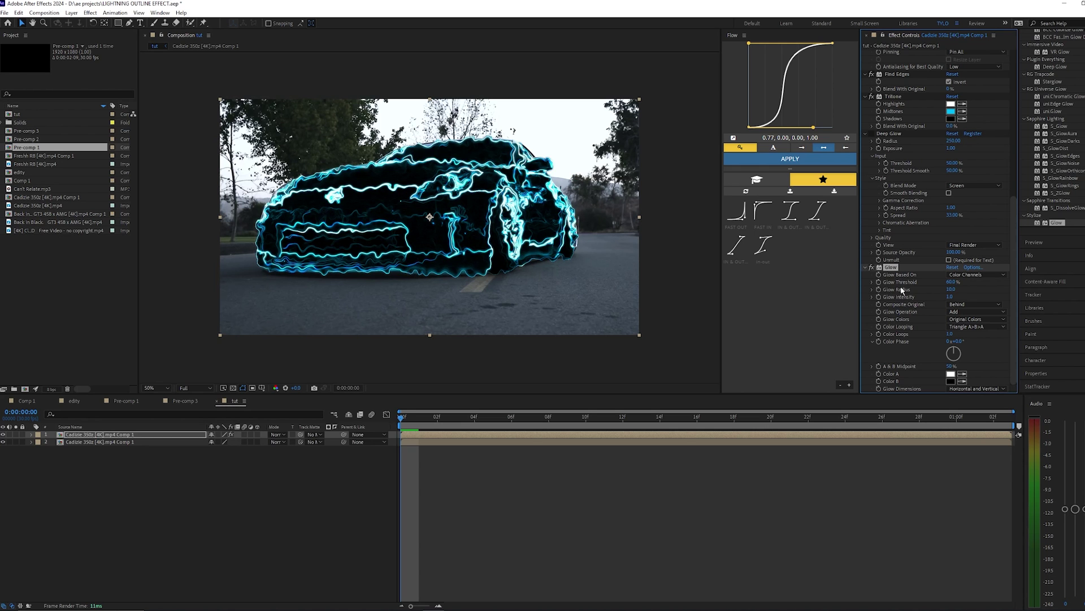
- Lower the Glow Threshold to about 10% and raise the Glow Radius above 100
drag(943, 281, 872, 279)
drag(949, 290, 1014, 286)
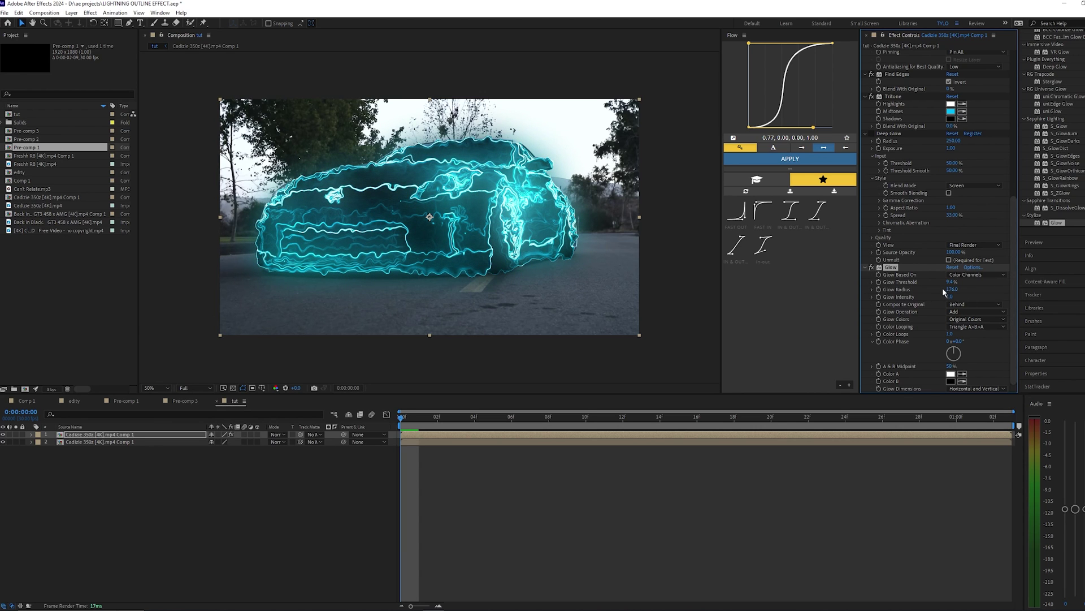
drag(949, 282, 926, 289)
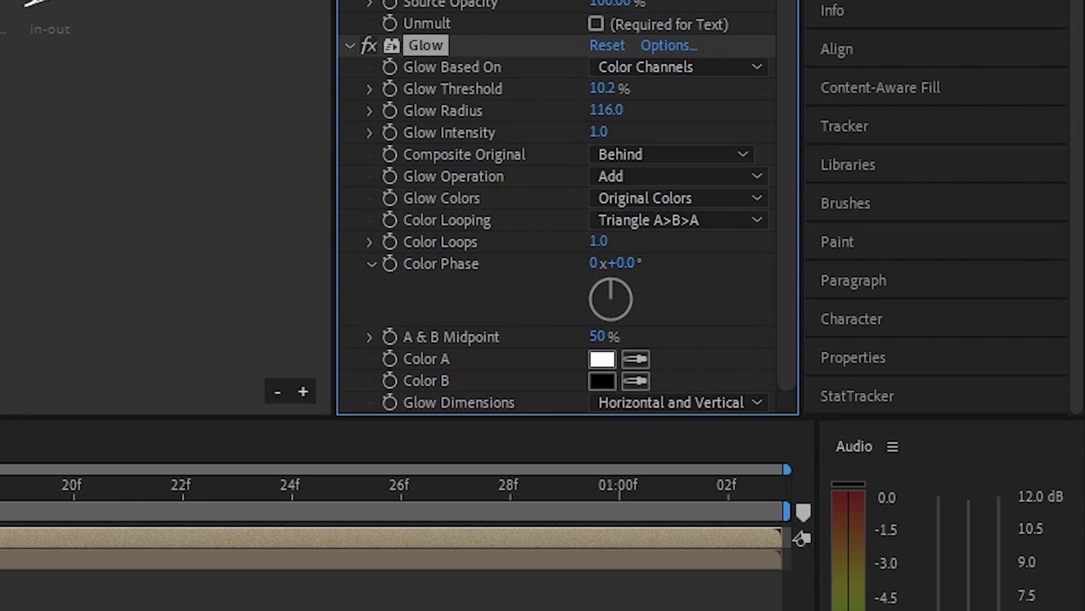
- Try the Screen blending mode on the upper car layer, return it to Normal and delete the Glow effect
click(395, 446)
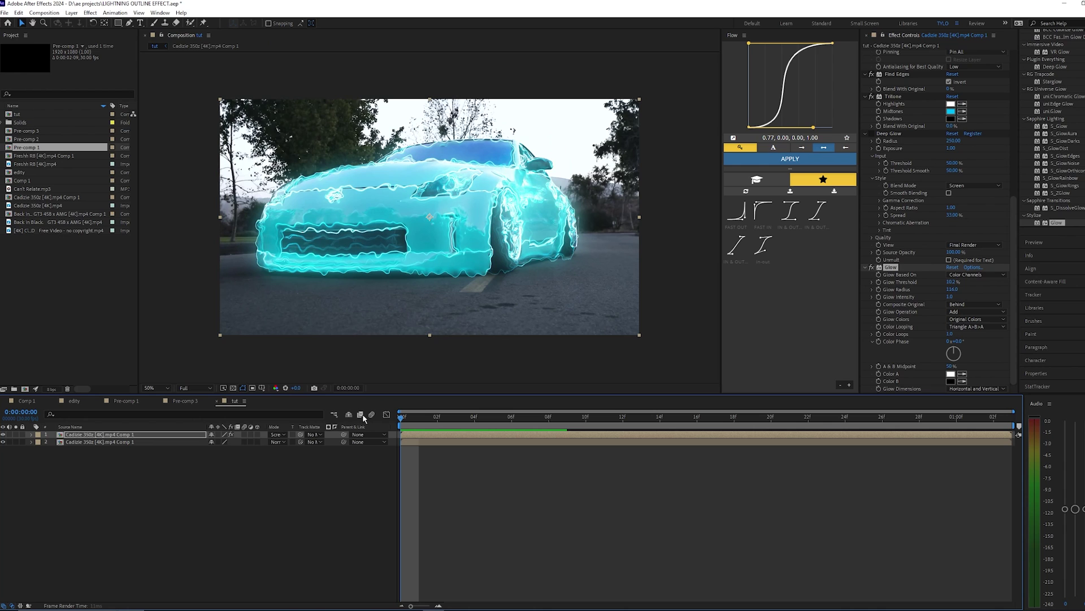
click(276, 434)
click(293, 44)
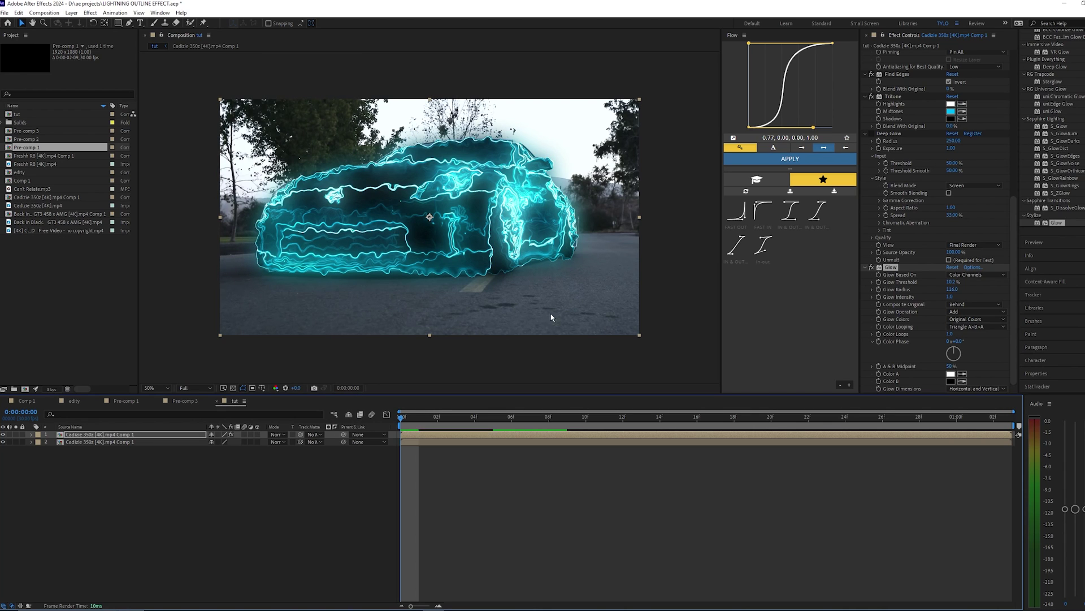
click(892, 271)
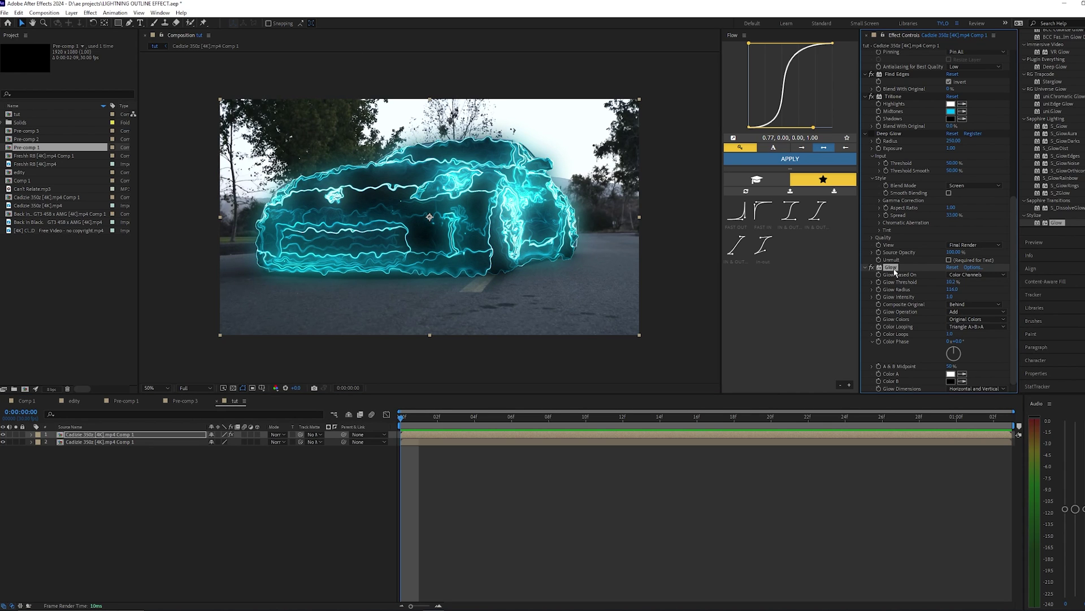
key(Delete)
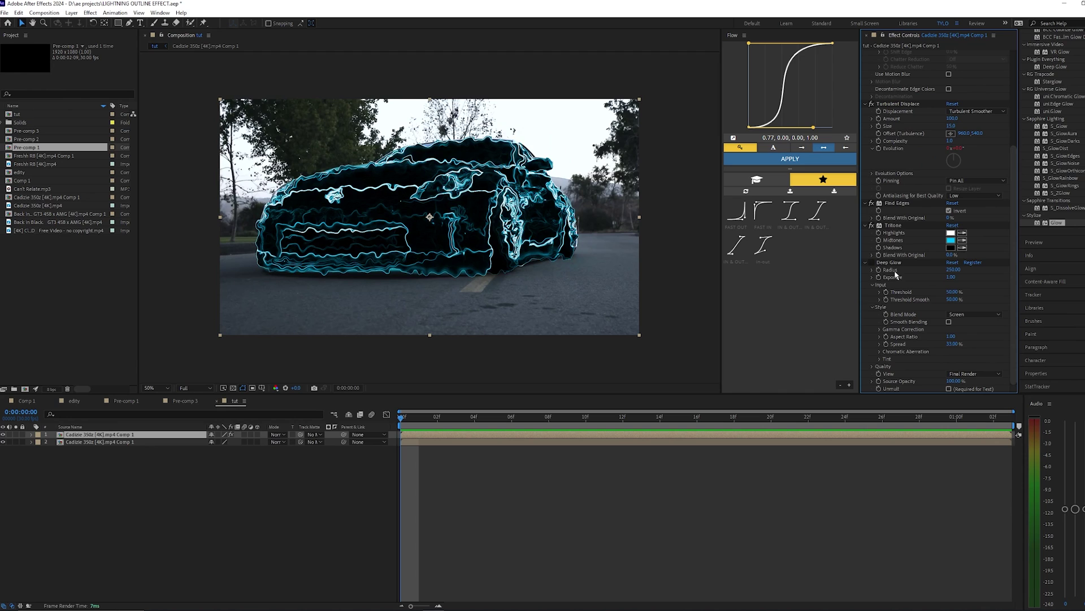
- Turn on Deep Glow with Unmult, set its Radius to 300 and Exposure to 1.50, and lower its Threshold
click(889, 262)
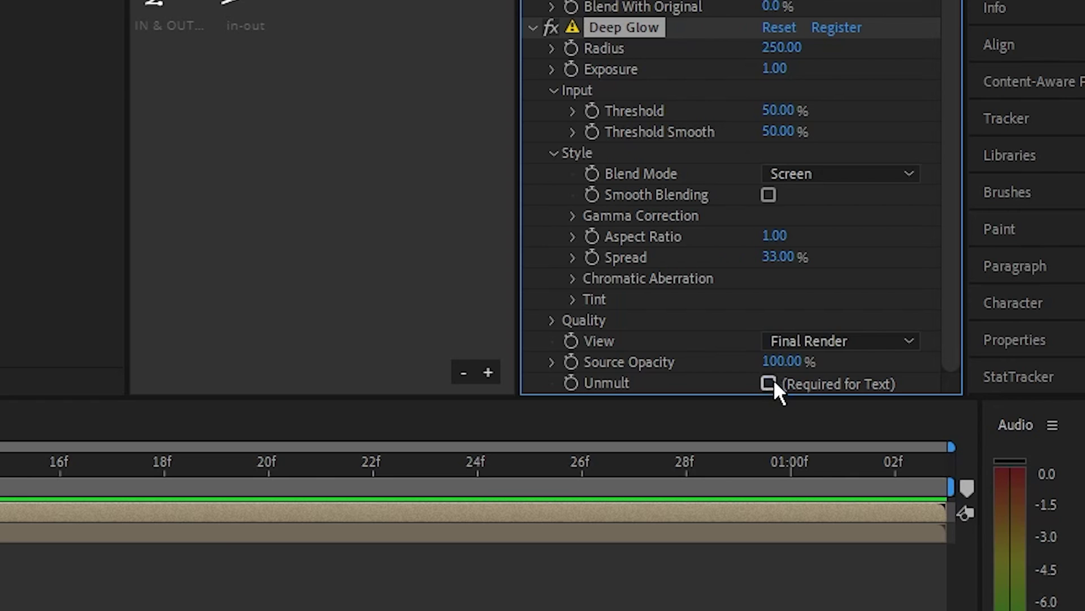
click(769, 383)
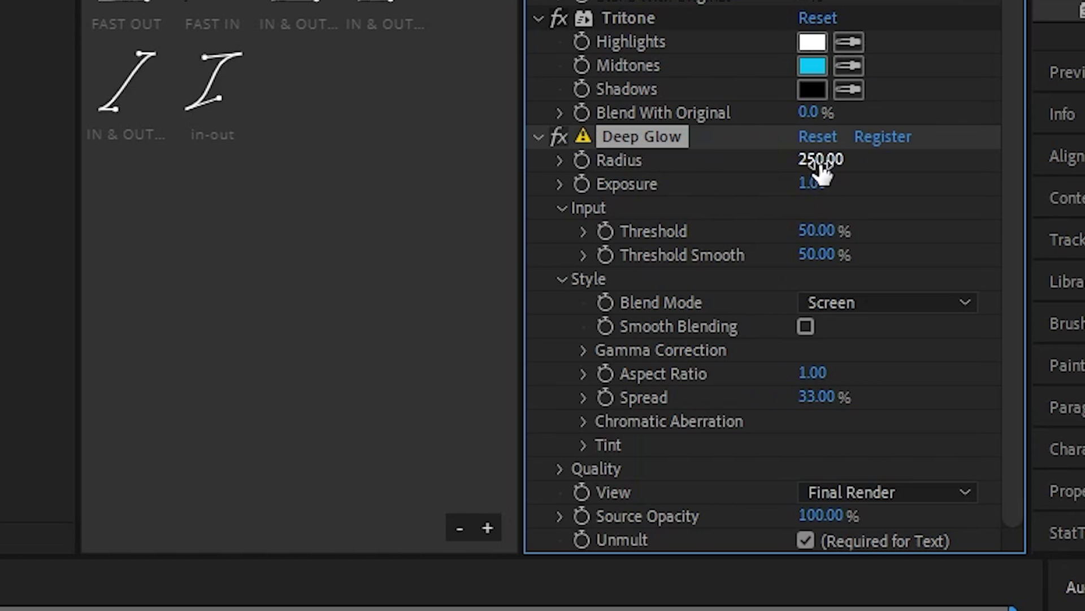
click(955, 271)
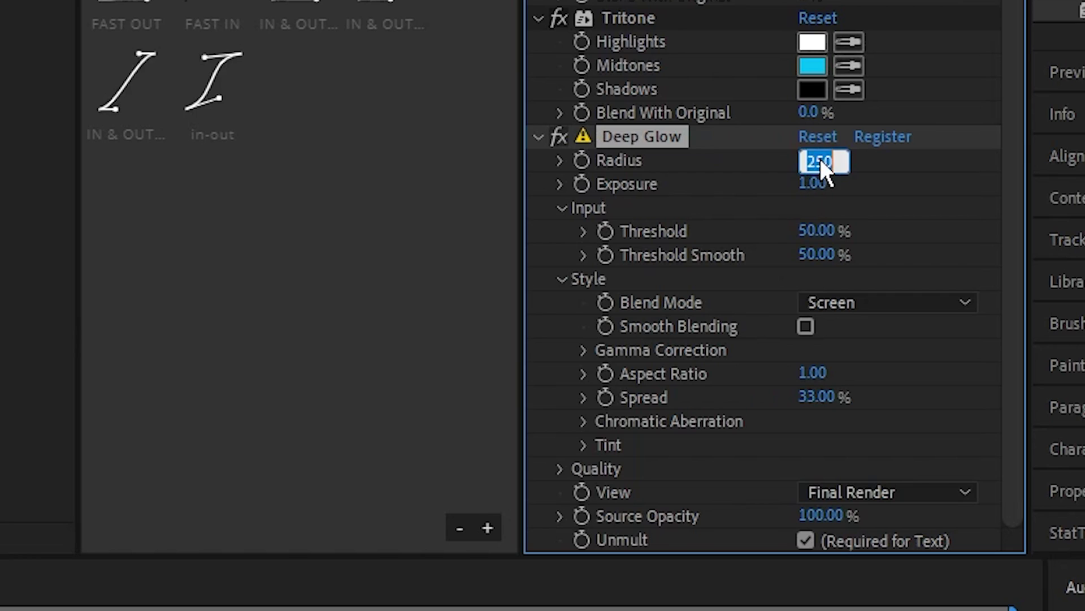
text(300)
key(Return)
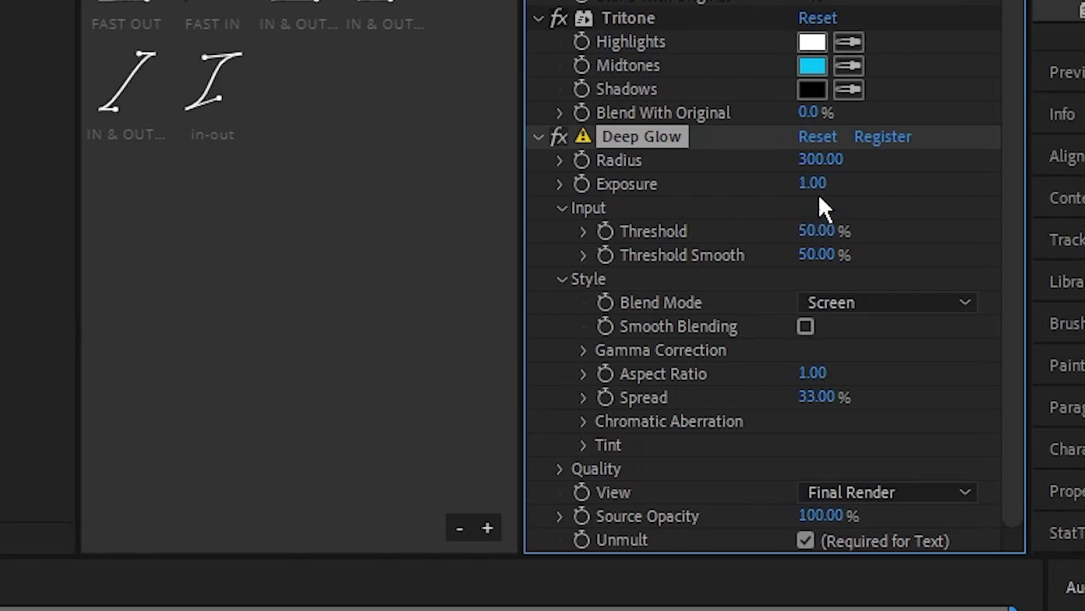
click(816, 181)
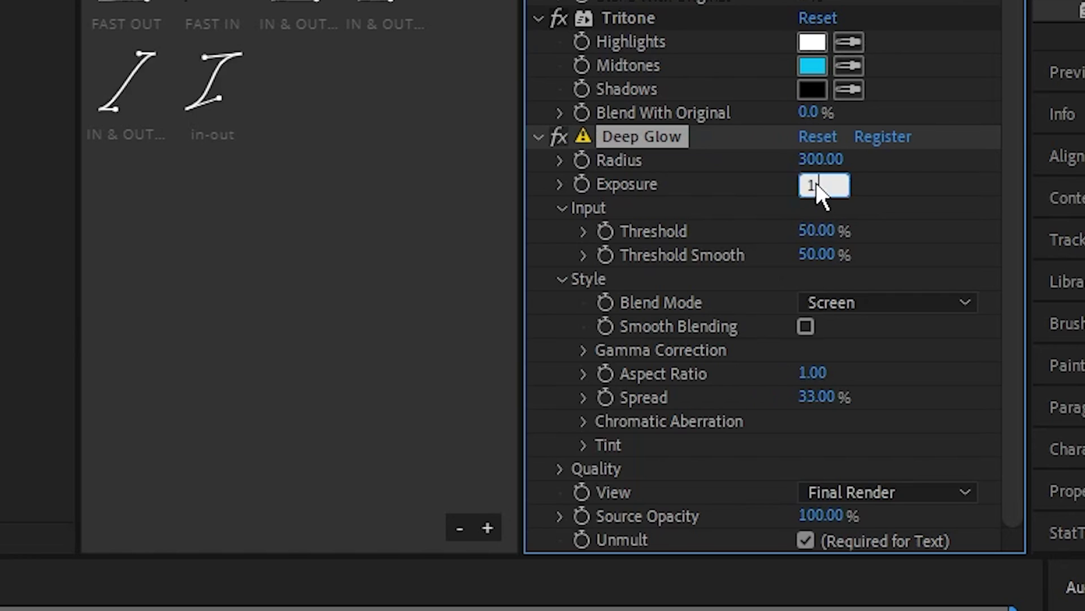
key(Return)
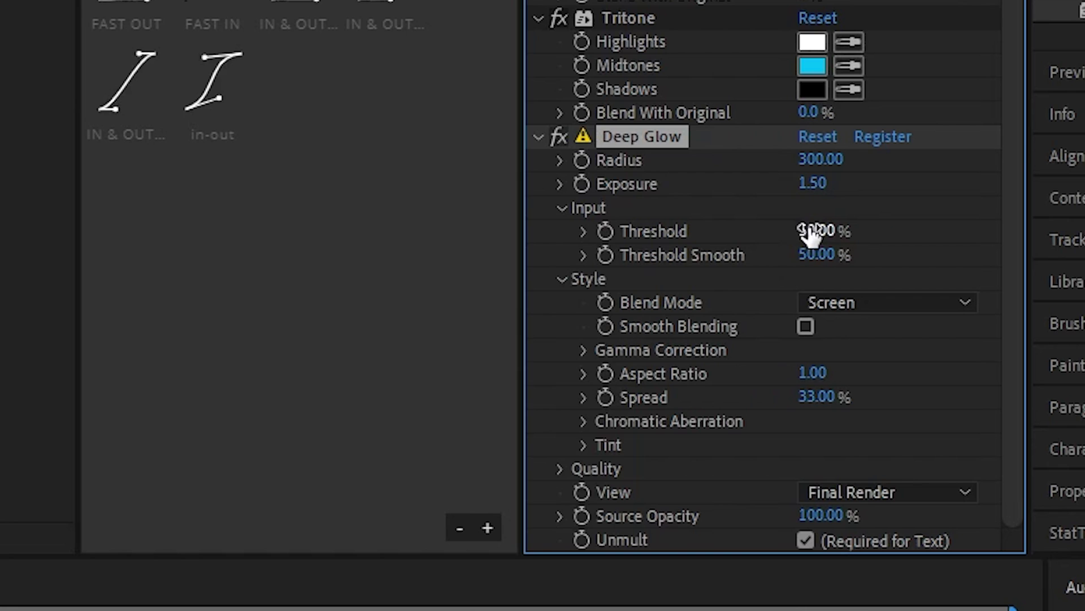
drag(814, 238, 763, 228)
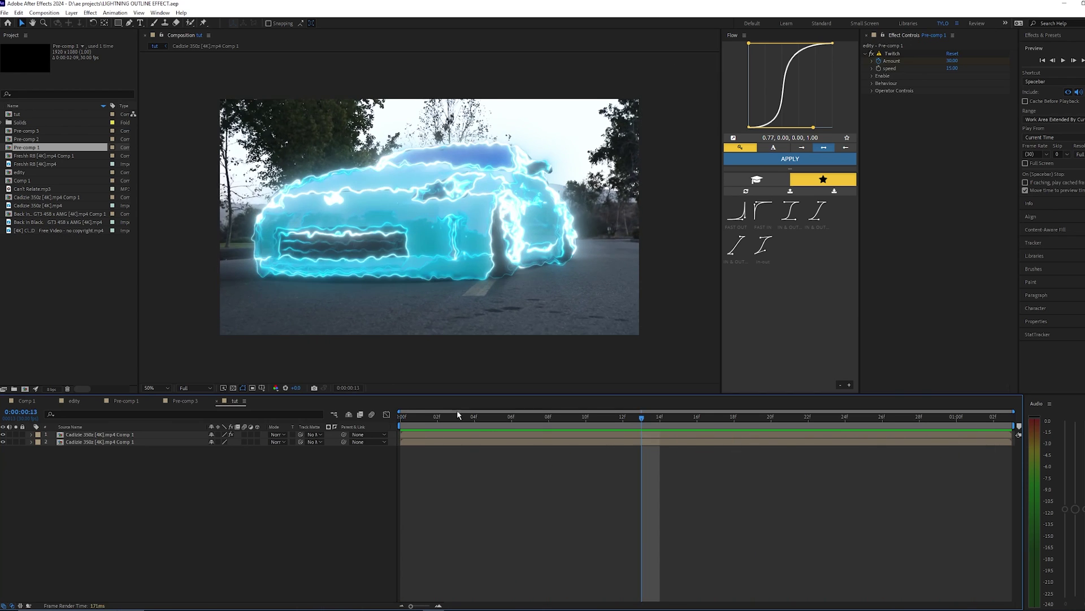
- Check the glowing car in the tut composition and compare it with the finished example in Pre-comp 3
drag(511, 417, 475, 413)
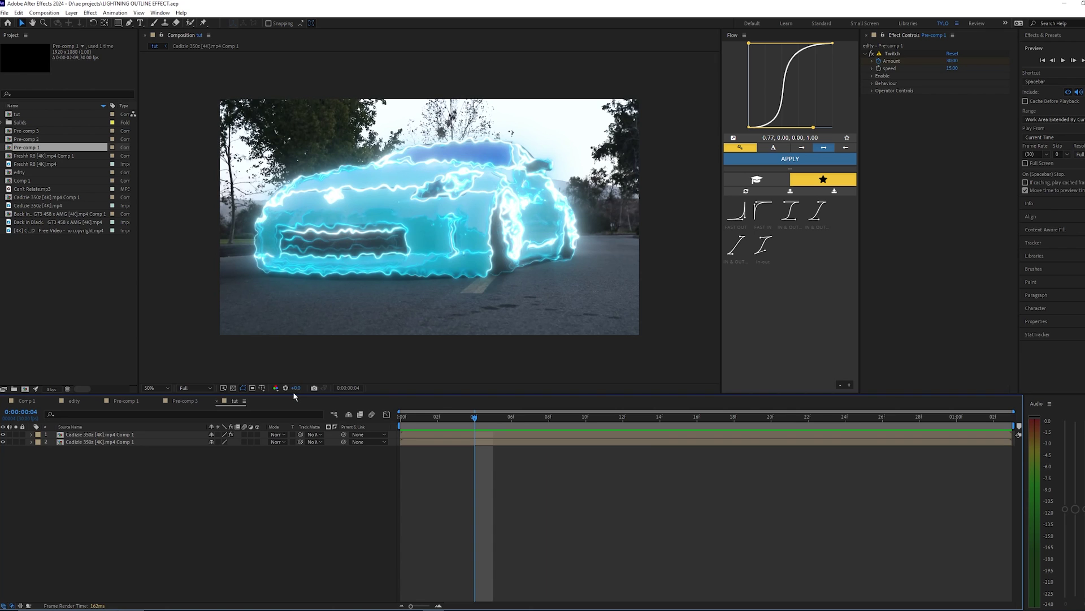
click(192, 401)
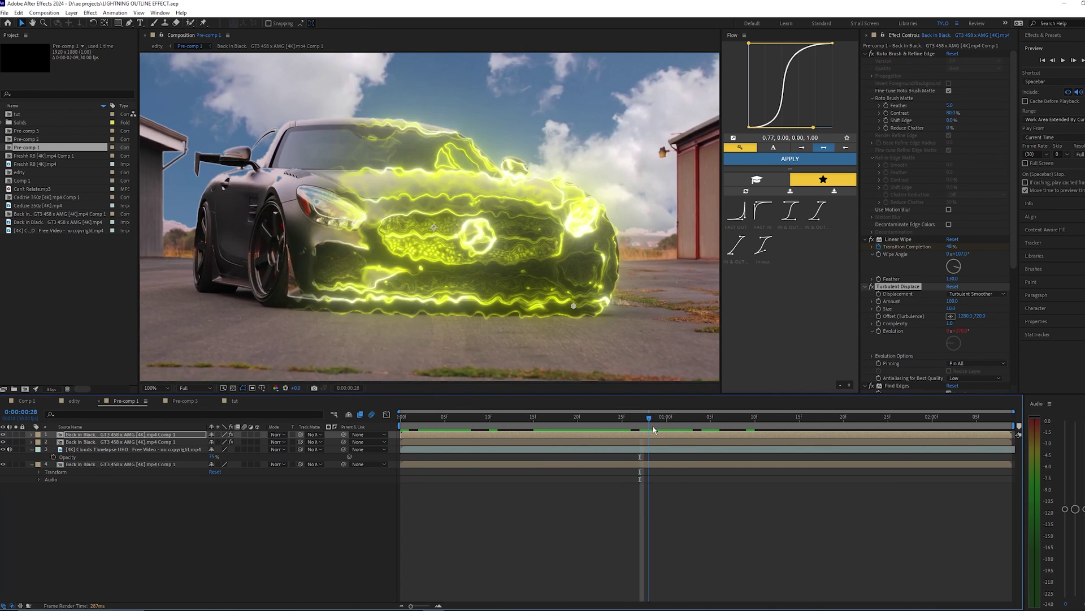
drag(654, 429, 635, 424)
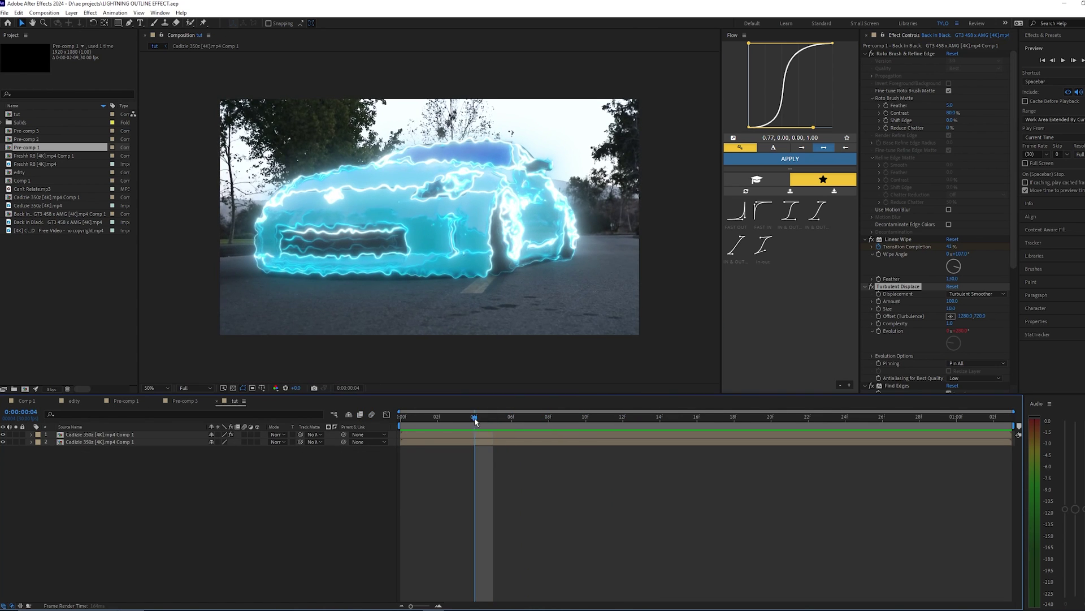
- Look up the Tint effect and duplicate the upper car layer in the tut composition
click(475, 442)
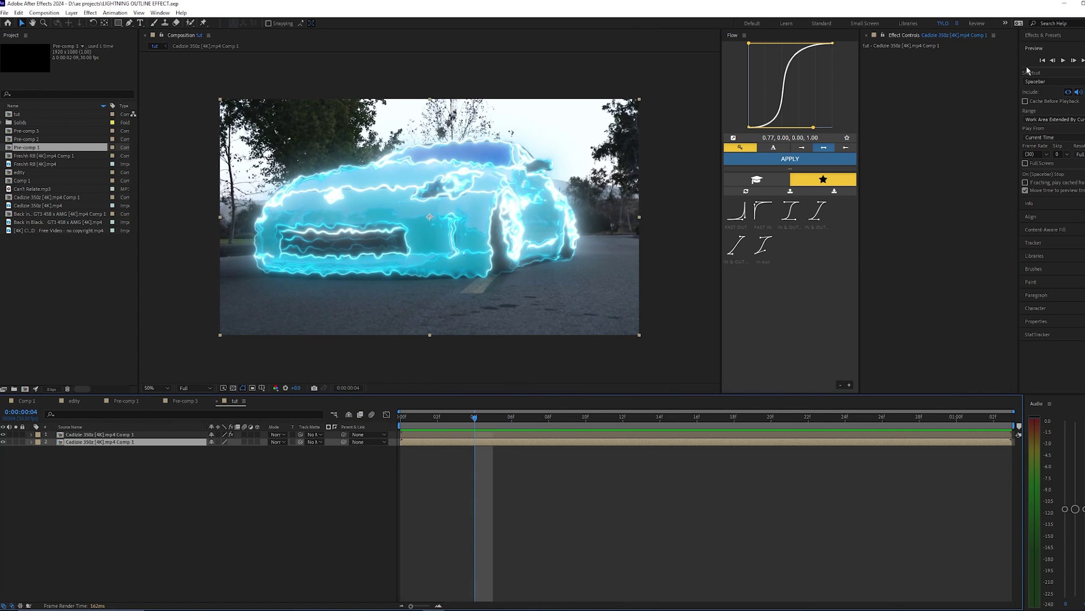
click(1042, 35)
click(1053, 47)
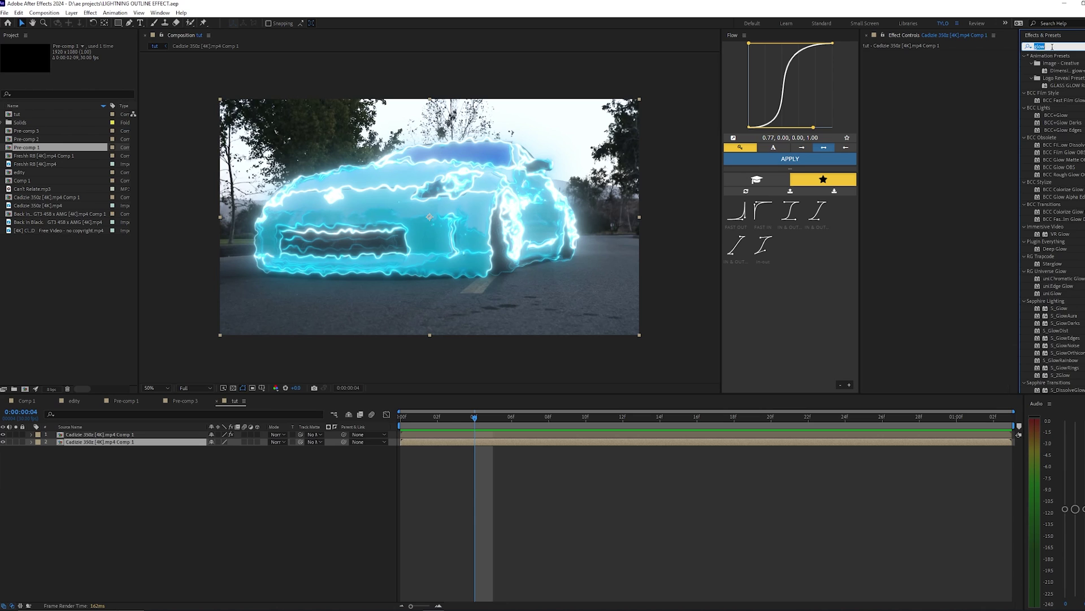
key(BackSpace)
text(tint)
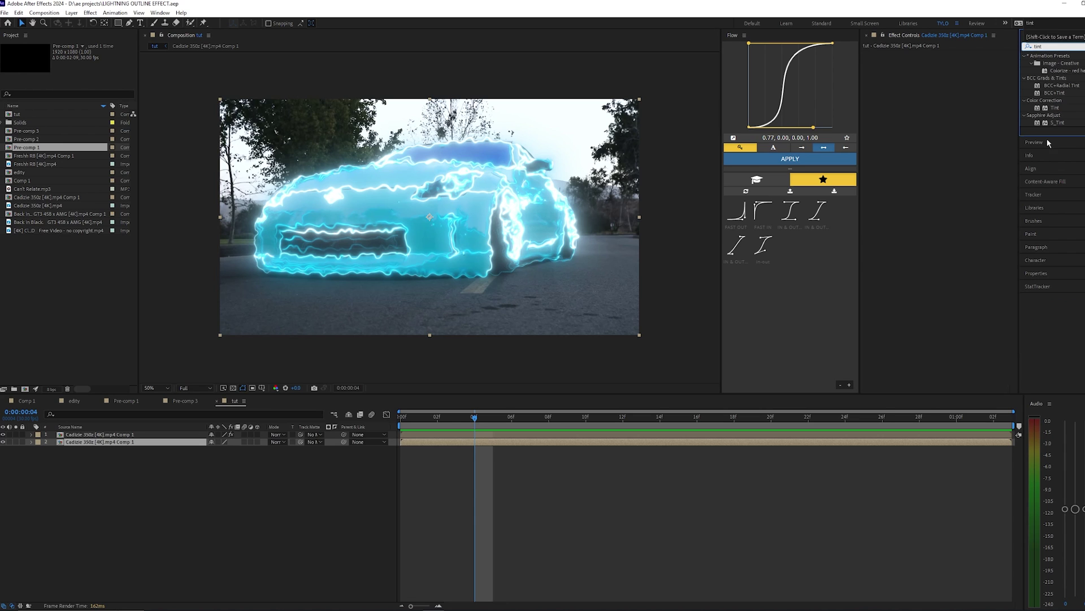
click(445, 435)
key(ctrl+d)
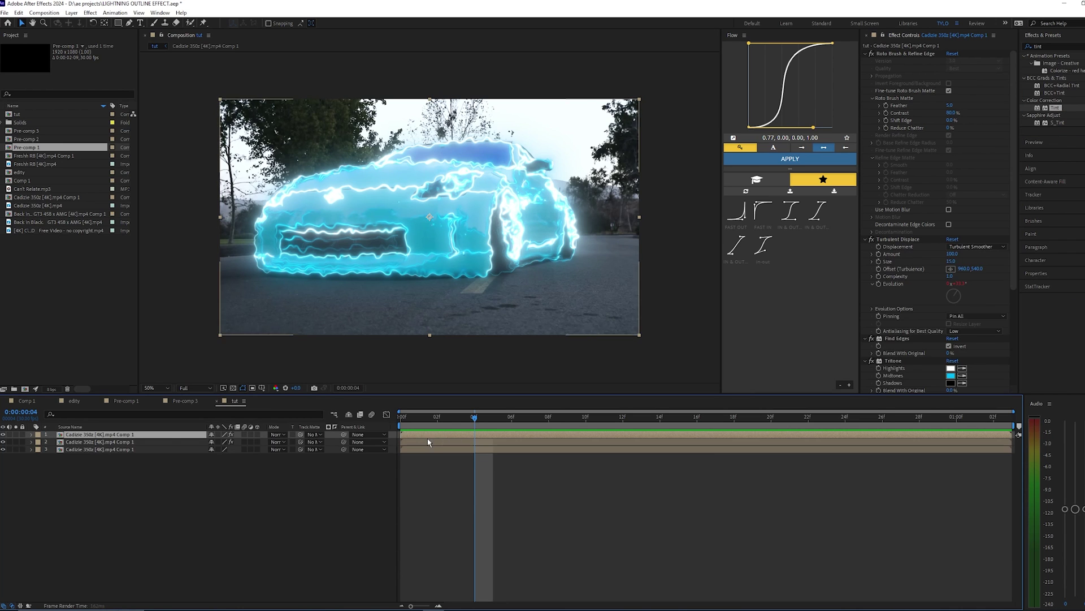
- Remove Turbulent Displace, Find Edges, Tritone and Deep Glow from the middle car layer, keeping only Roto Brush & Refine Edge
click(897, 262)
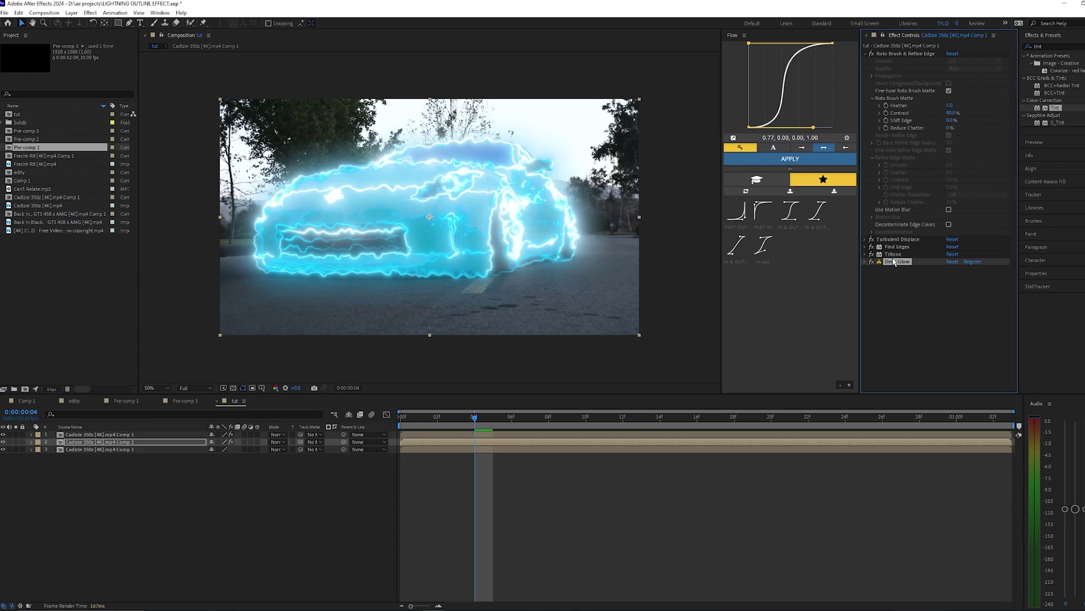
key(Delete)
key(Delete)
key(Delete)
key(Delete)
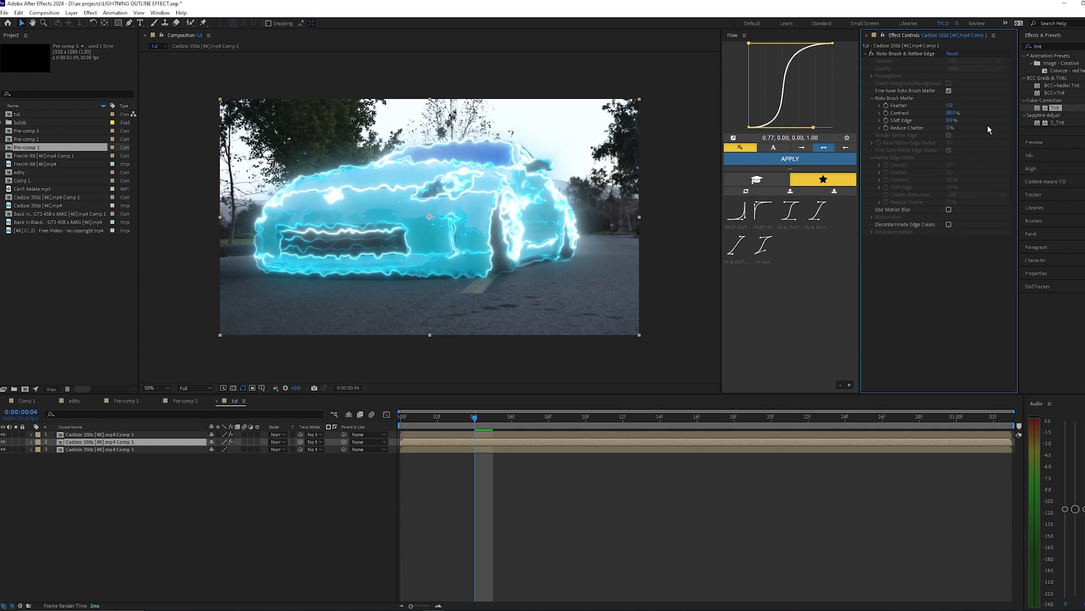
- Apply Tint to the middle car layer, set Map White To to grey 696969 and preview the result
mouse_move(1054, 111)
mouse_down()
mouse_move(906, 262)
mouse_move(873, 271)
mouse_up()
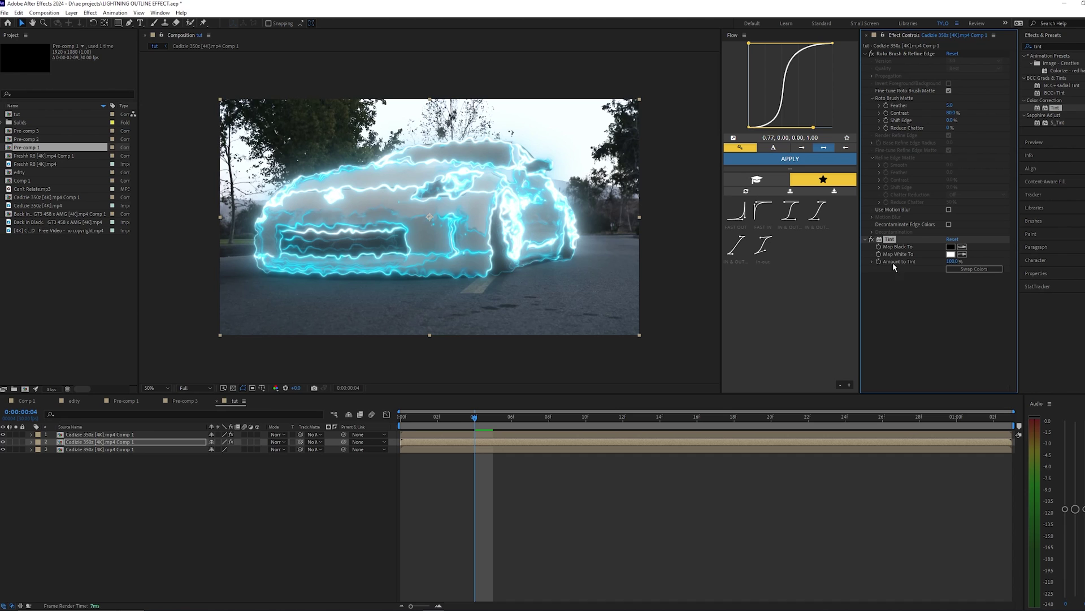
click(951, 254)
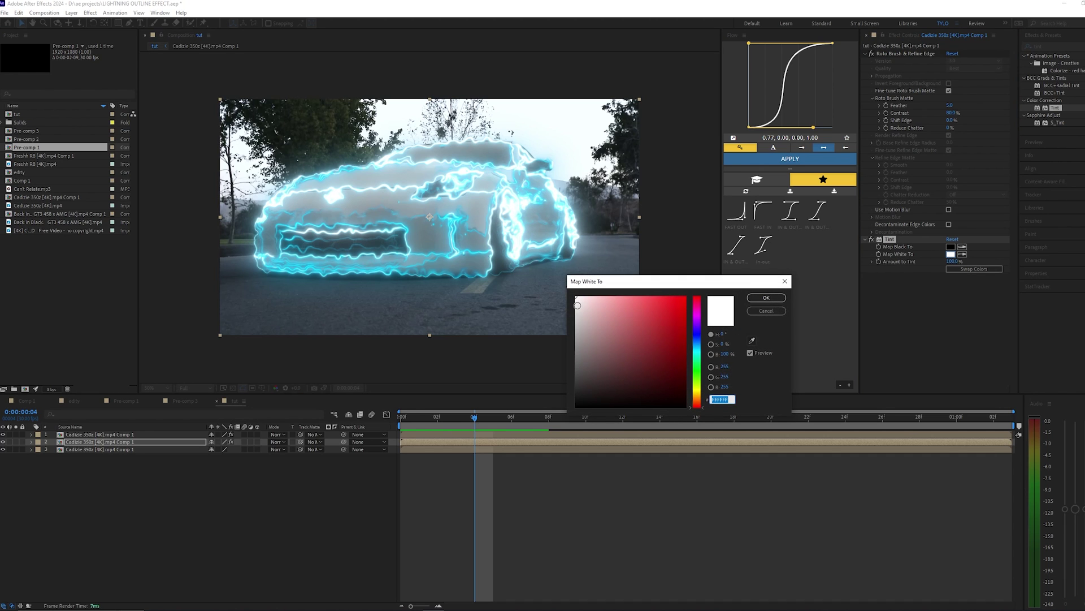
drag(577, 306, 530, 361)
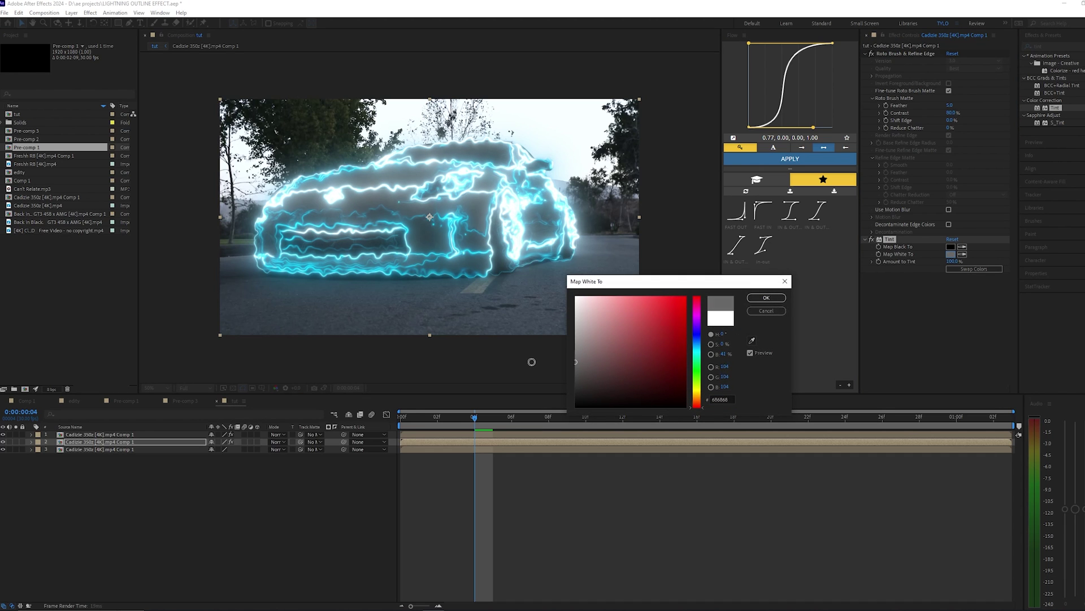
click(760, 299)
key(Home)
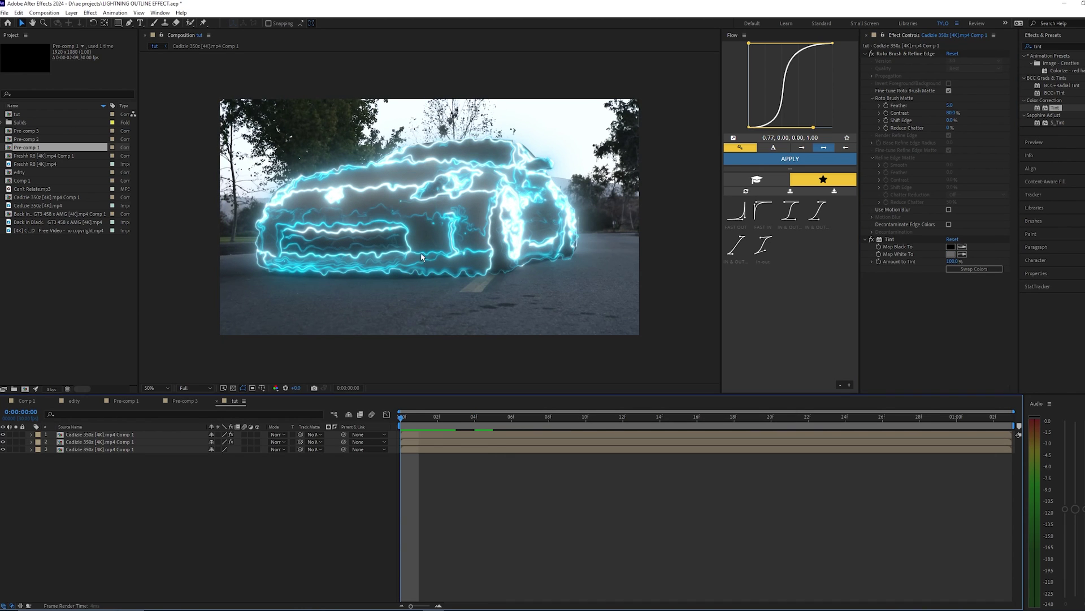
key(space)
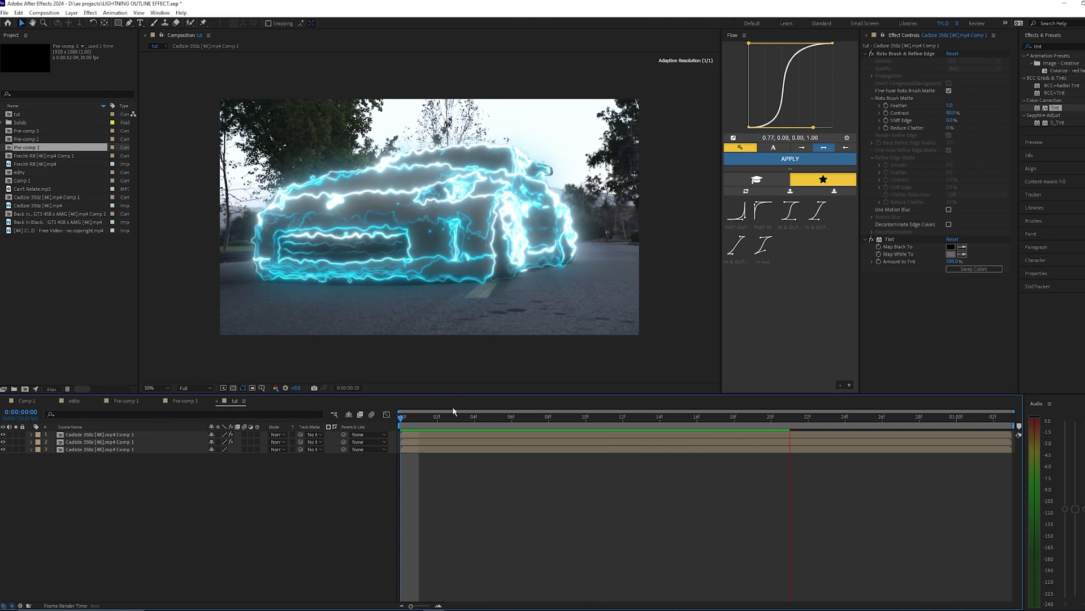
- Apply Linear Wipe to the top car layer, placing it between Roto Brush & Refine Edge and Turbulent Displace
click(444, 434)
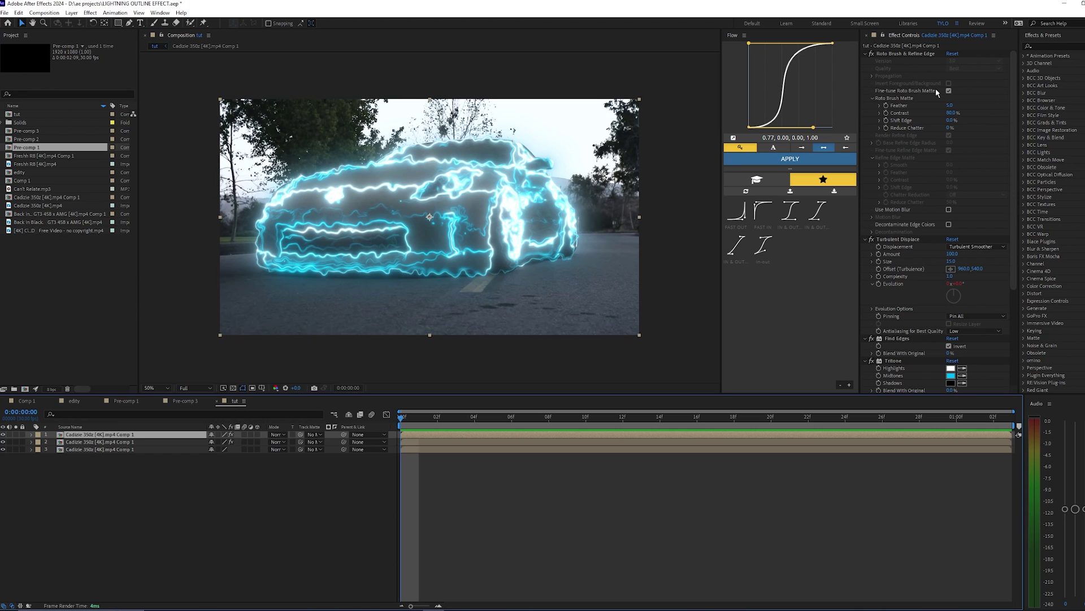
click(1067, 52)
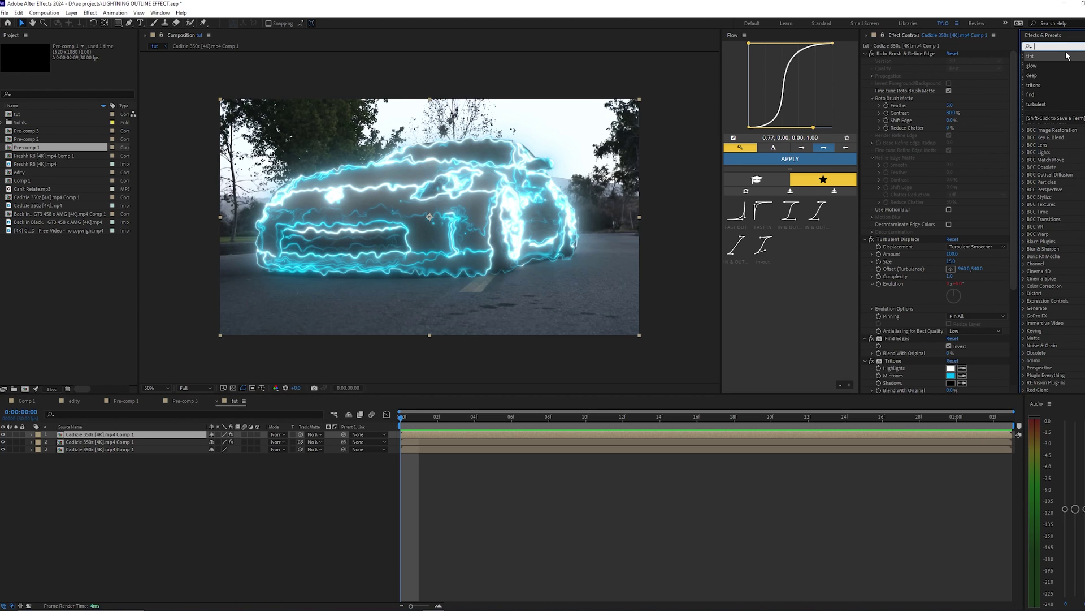
scroll(1066, 56, down, 2)
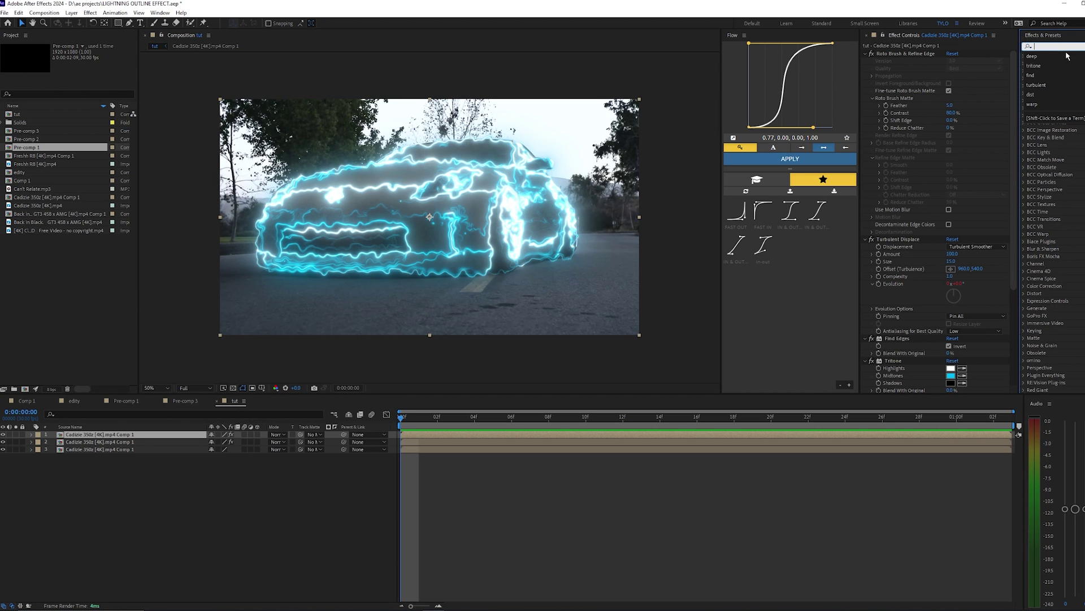
text(linea)
scroll(916, 218, down, 1)
drag(1054, 167, 898, 206)
click(903, 240)
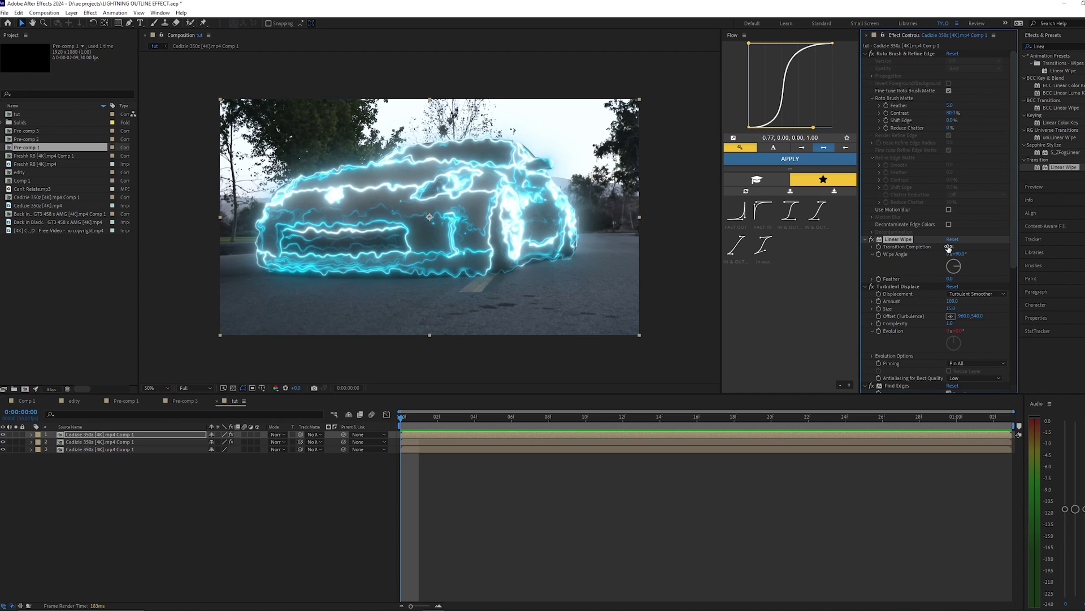
- Keyframe Linear Wipe's Transition Completion from about 90% at frame 0 to 0% at frame 15, and set Feather to 219
drag(948, 247, 989, 248)
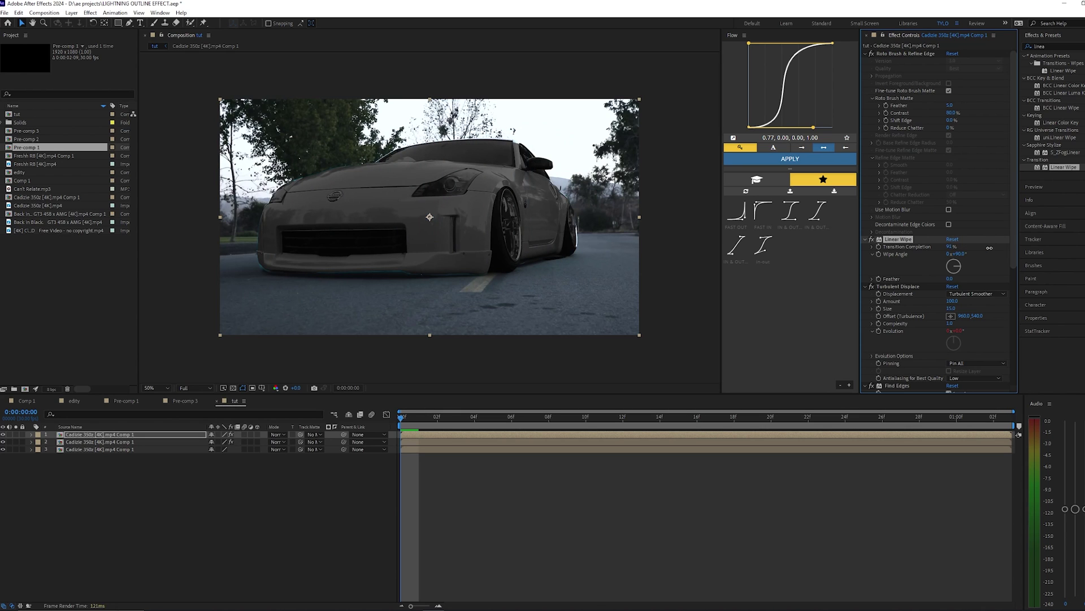
drag(421, 417, 680, 423)
drag(950, 247, 909, 247)
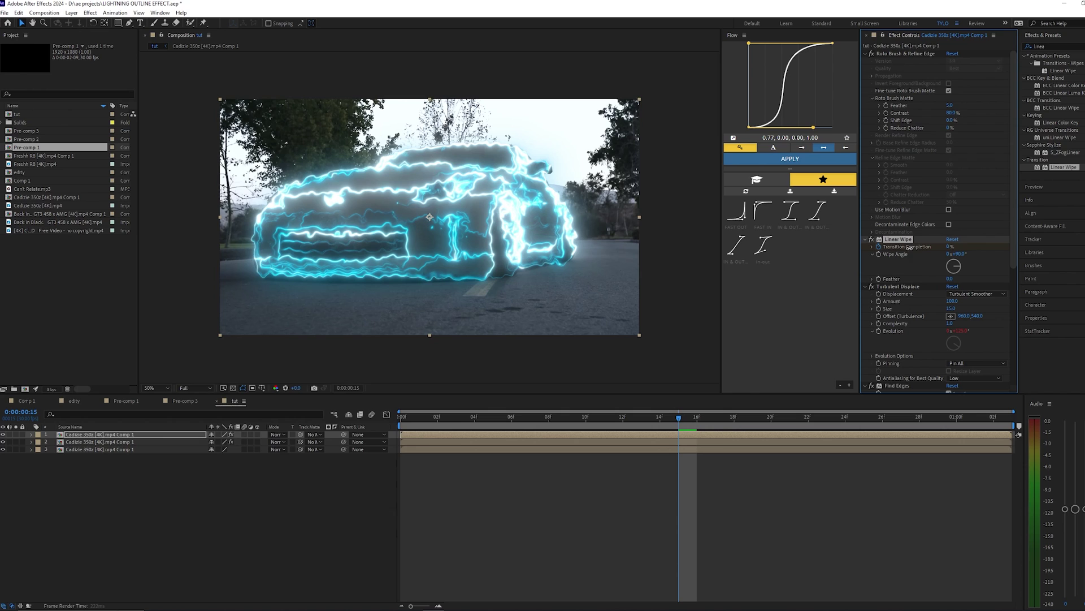
key(Home)
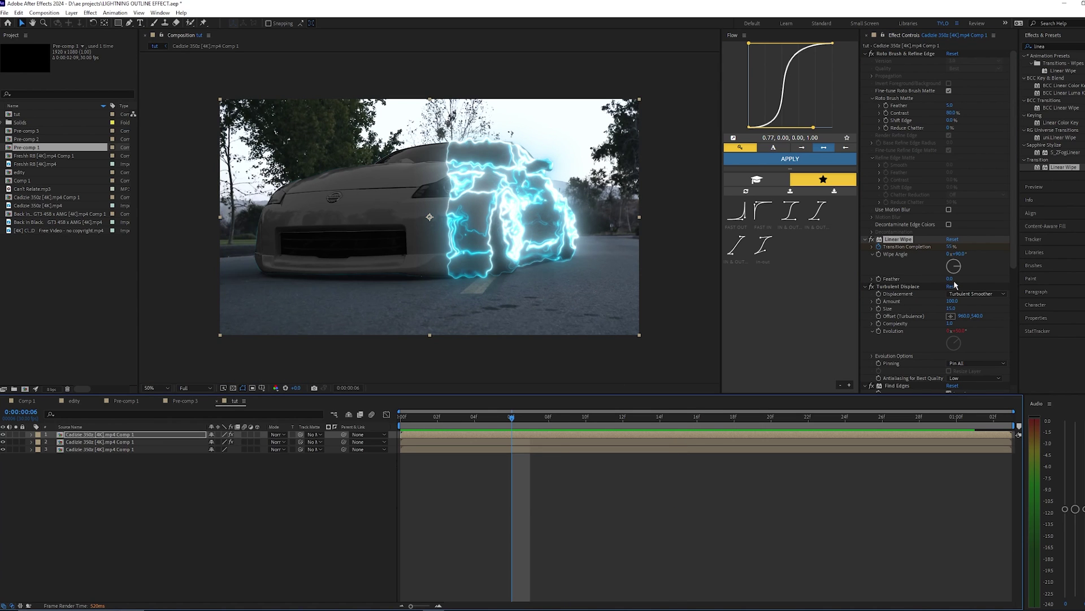
drag(956, 279, 994, 278)
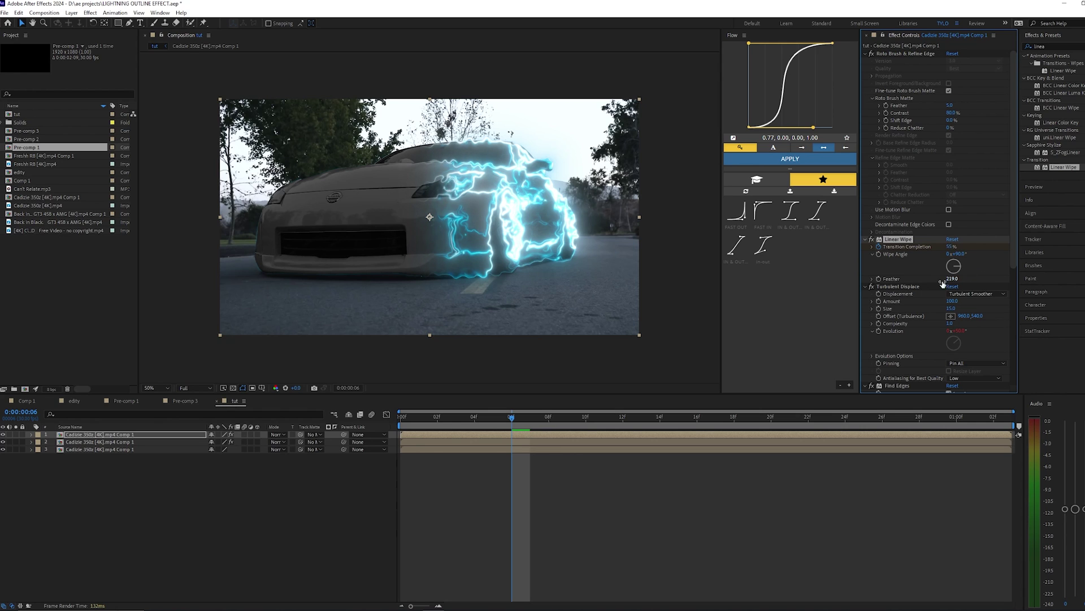
- Copy the animated Linear Wipe onto the middle car layer at the first frame and preview the reveal
key(Home)
click(898, 240)
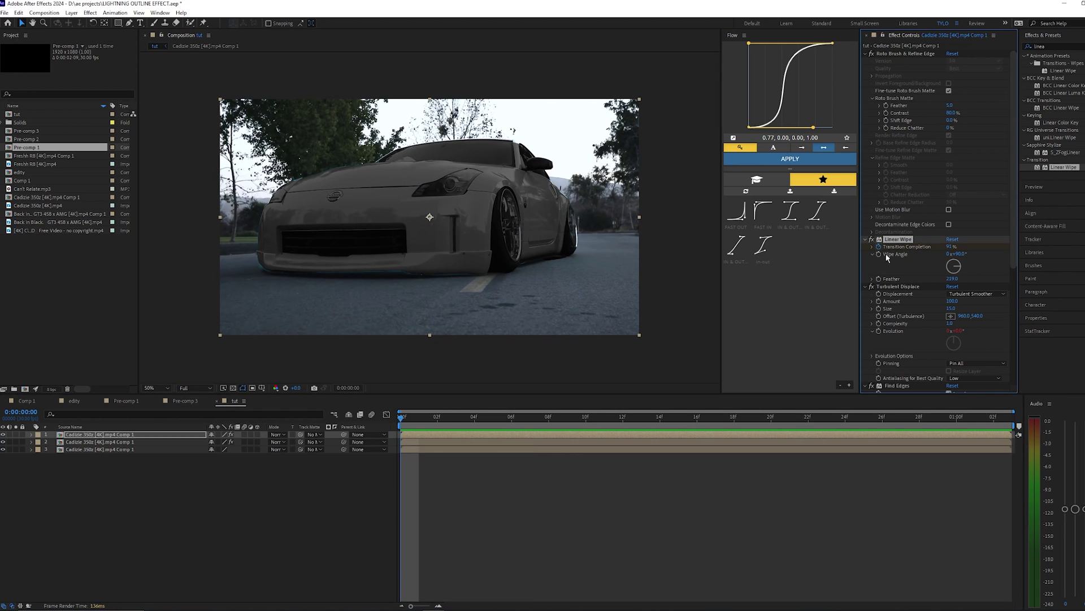
click(428, 442)
key(ctrl+v)
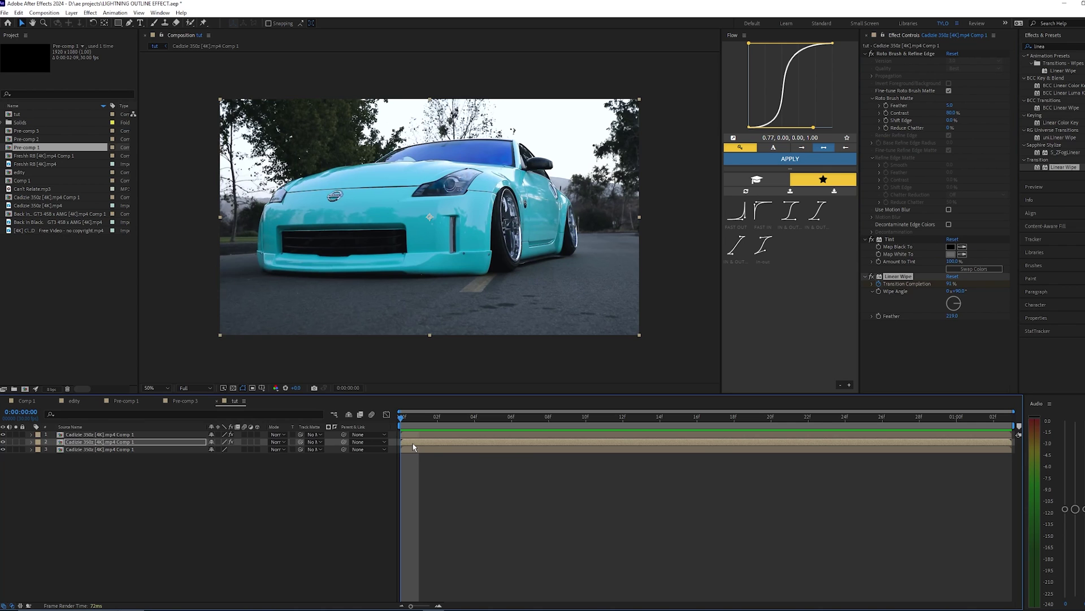
click(433, 471)
drag(412, 422, 388, 419)
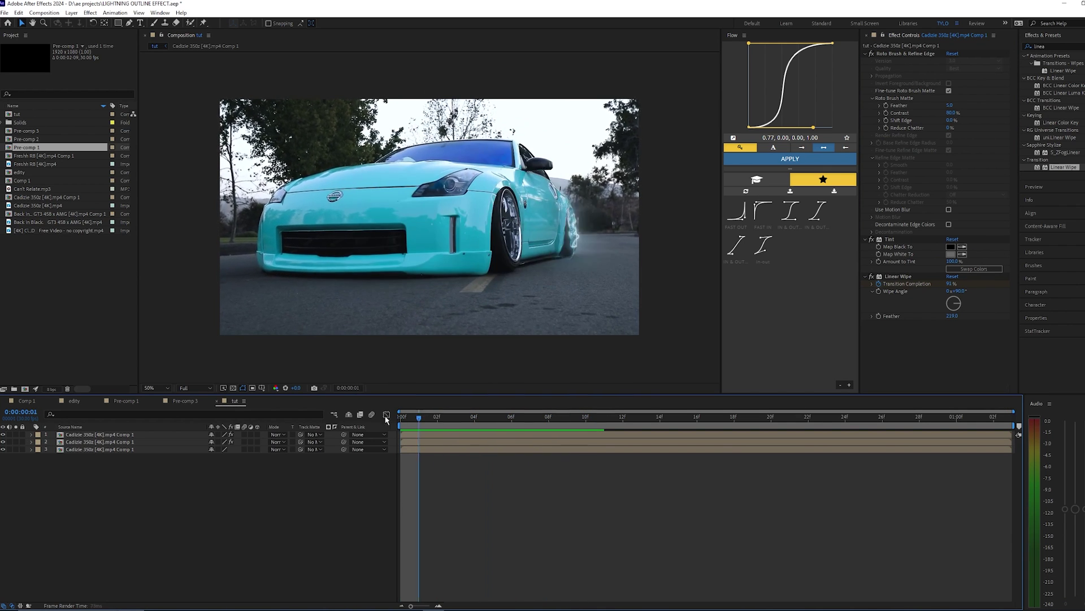
- Undo pasting Linear Wipe onto the middle car layer and delete the effect from the top car layer
key(ctrl+z)
click(423, 433)
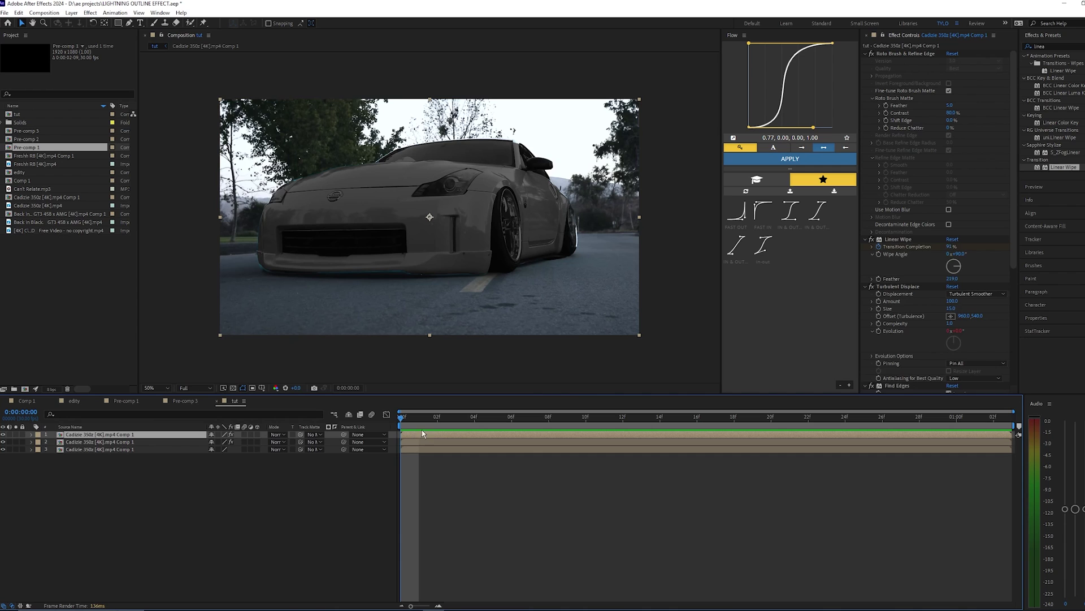
click(898, 239)
key(Delete)
- Find Luma Key and apply it to the top car layer directly above Turbulent Displace
click(1075, 47)
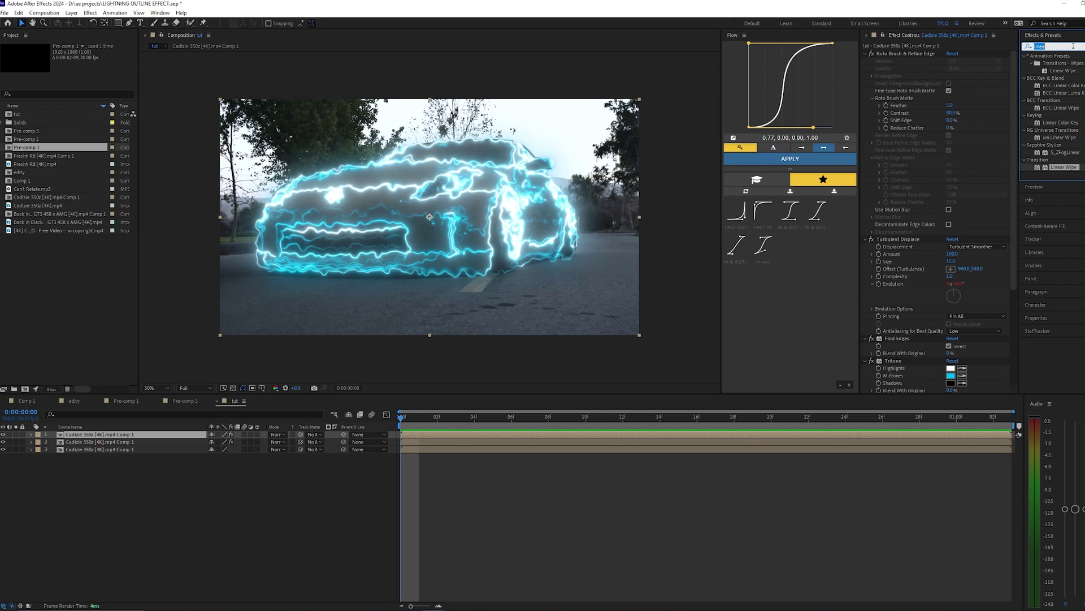
text(luma)
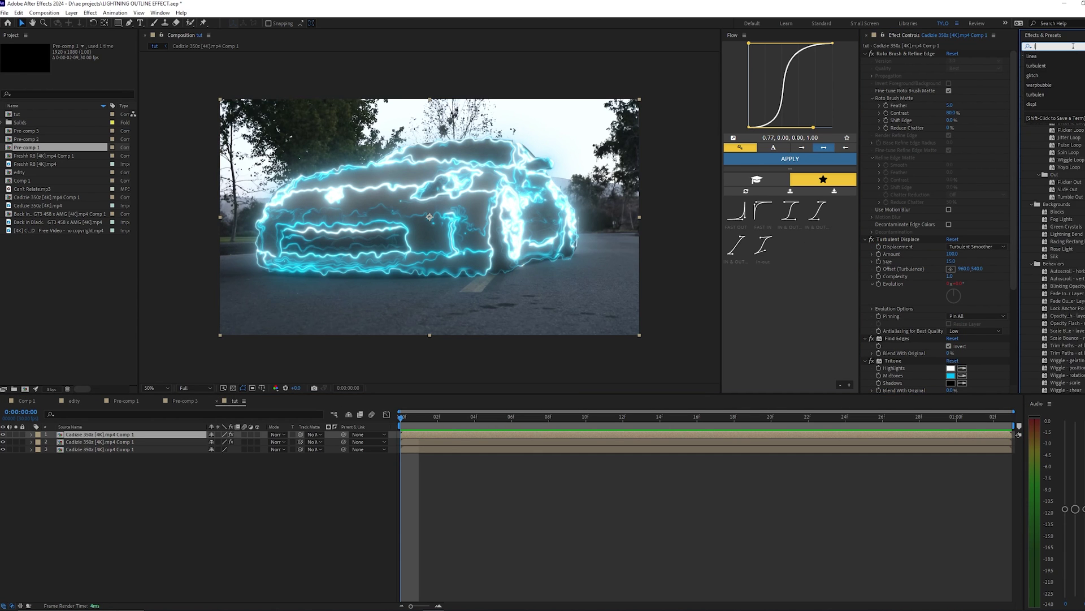
drag(1053, 100, 935, 204)
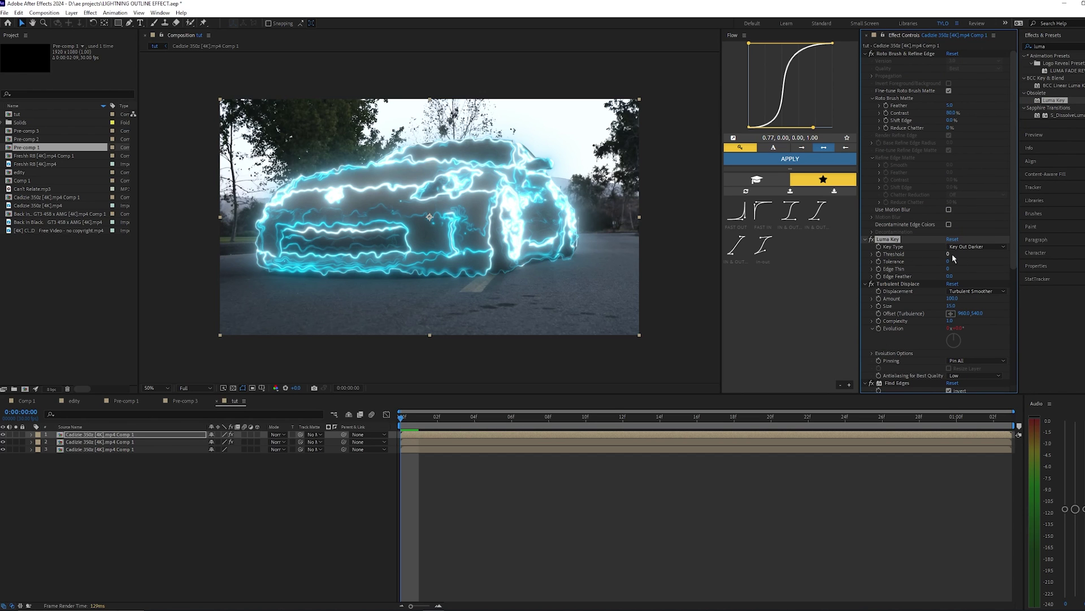
- Keyframe Luma Key's Threshold from 255 at the first frame to 0 at frame 19, keeping Key Out Darker
drag(949, 255, 957, 257)
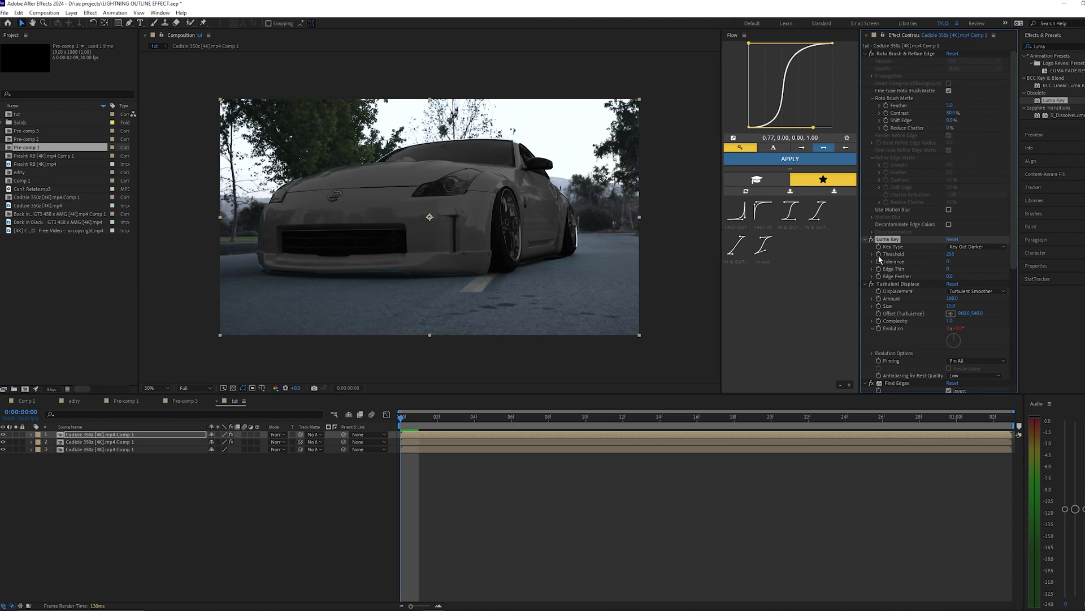
drag(420, 418, 753, 419)
click(949, 255)
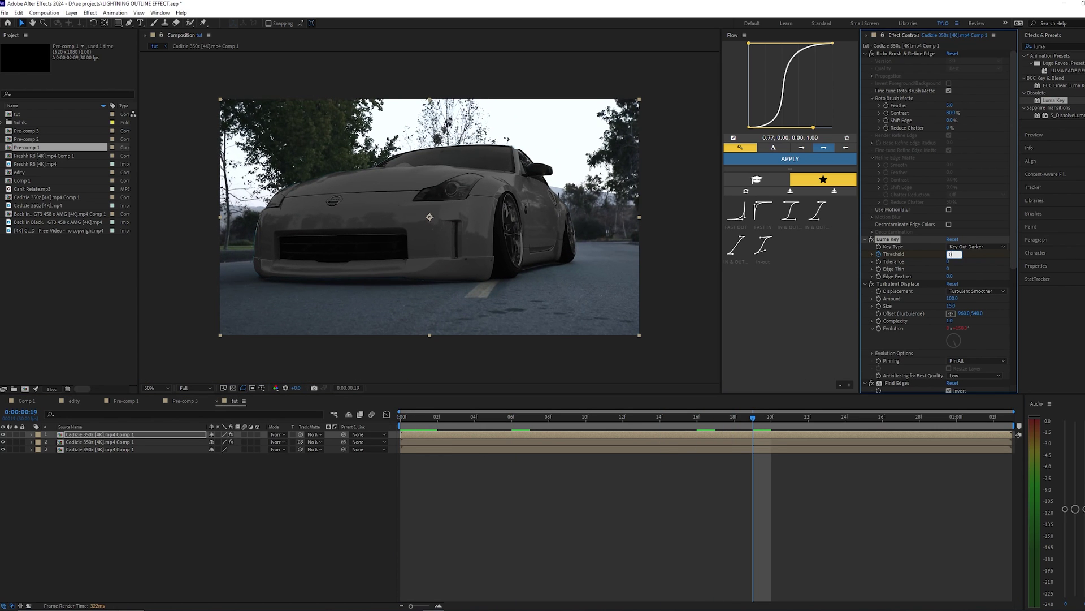
text(0)
key(Return)
key(Home)
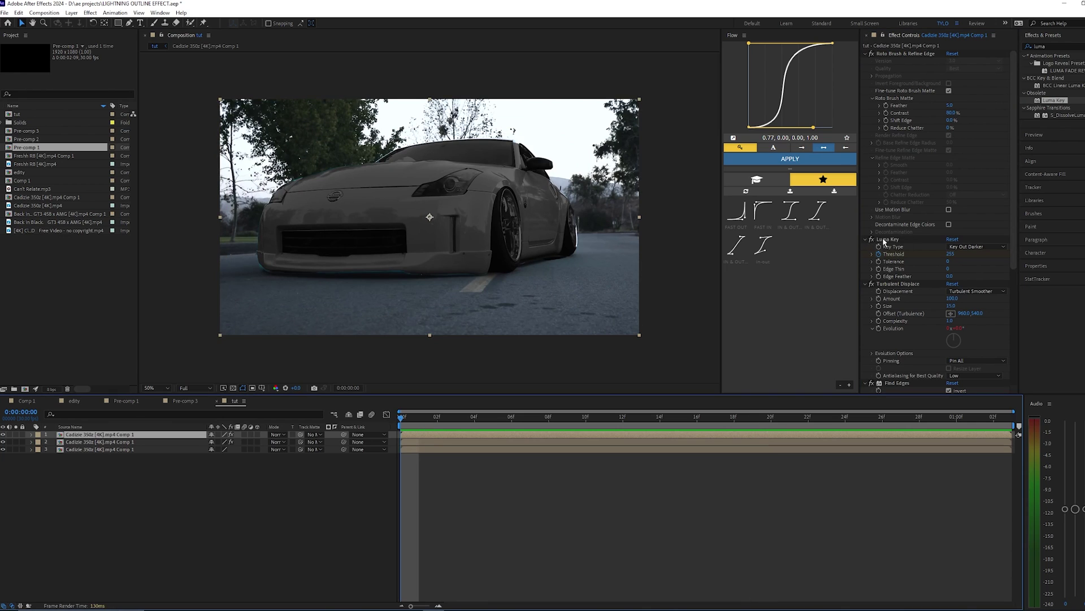
- Copy the animated Luma Key onto the middle car layer below Tint and preview the reveal from the start
click(418, 443)
key(ctrl+v)
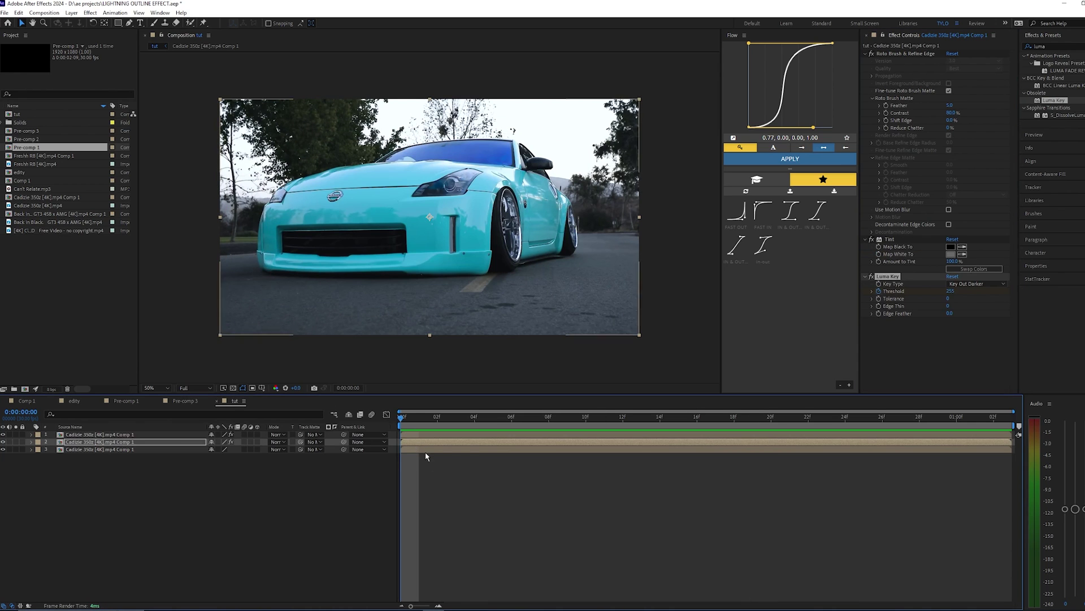
click(427, 458)
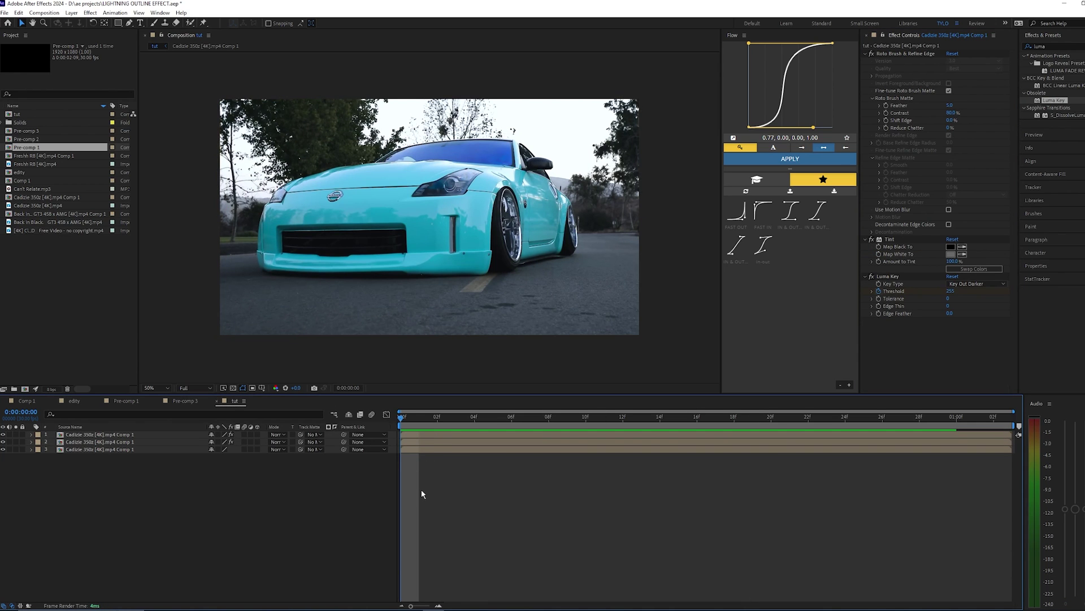
key(space)
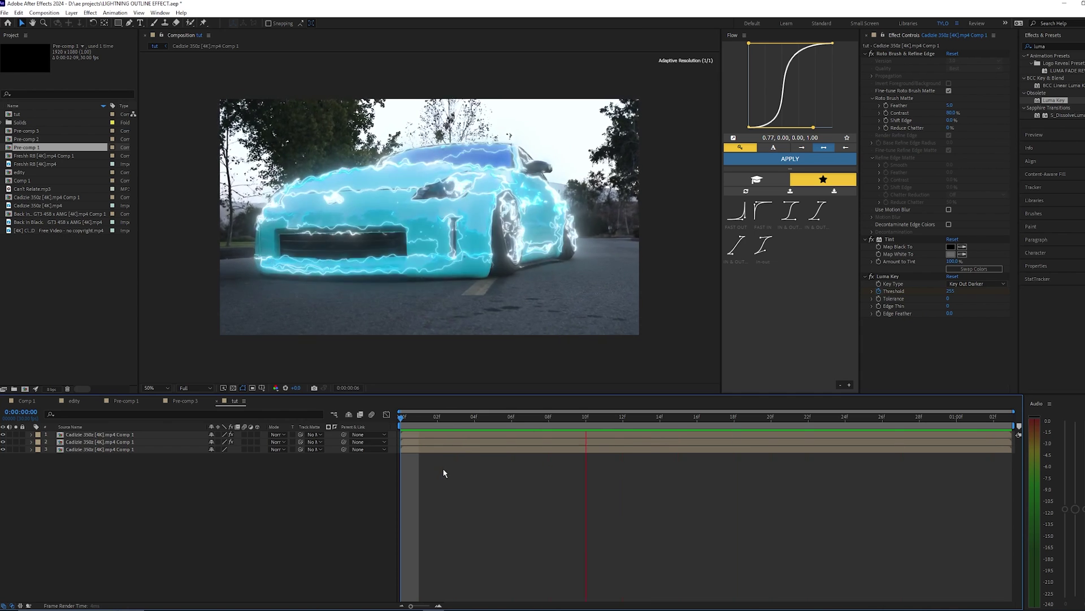
drag(435, 418, 388, 428)
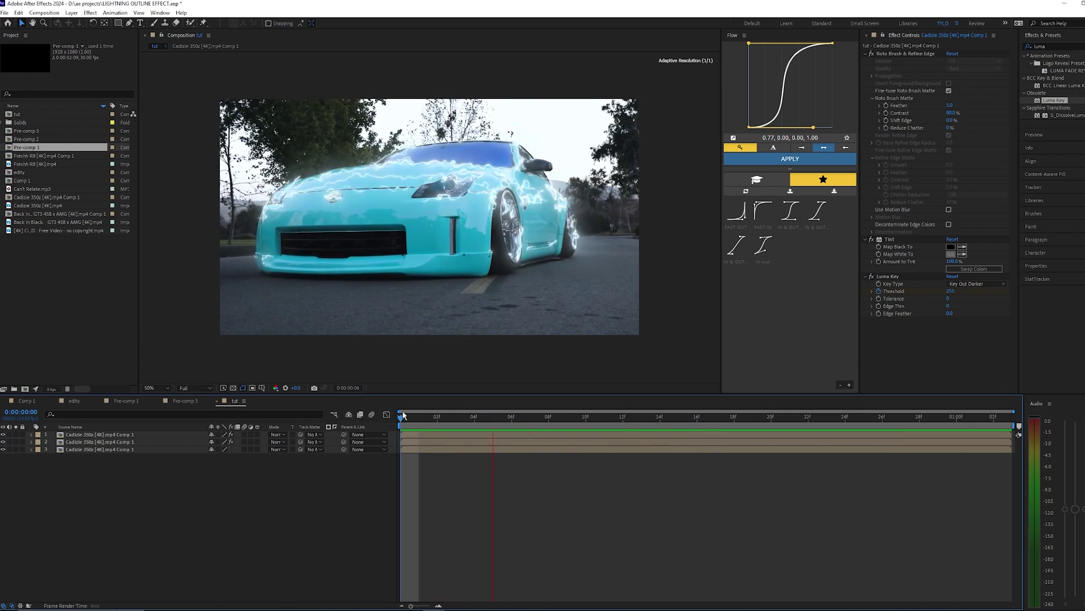